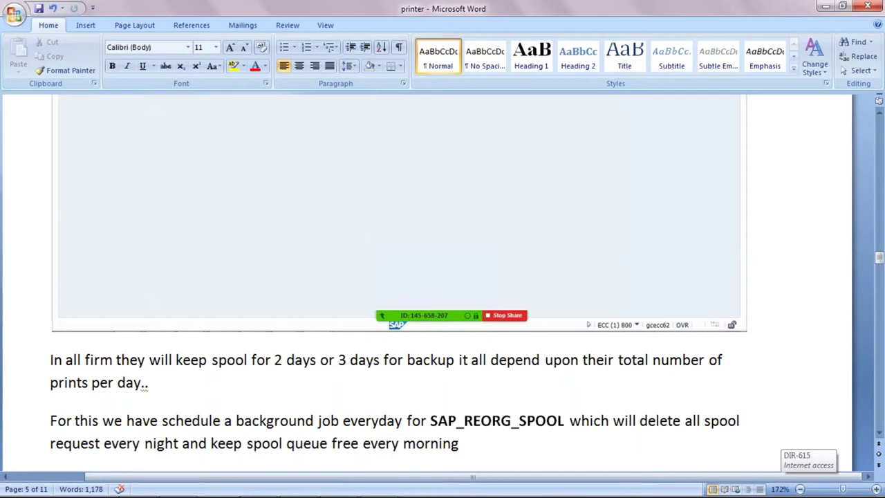
Step: Review the printer document's notes on the RSPO10041 and RSPO10043 spool cleanup jobs and the spool consistency check settings
scroll(399, 277, up, 2)
click(399, 277)
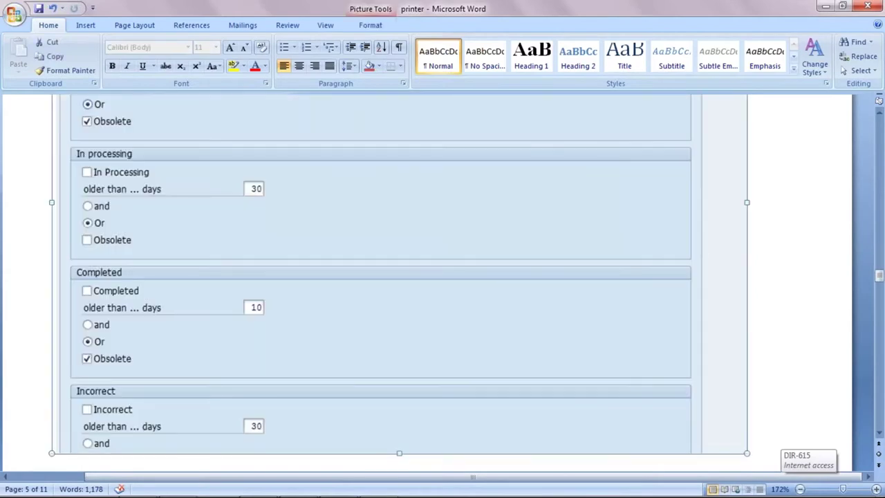
scroll(378, 276, up, 5)
click(378, 105)
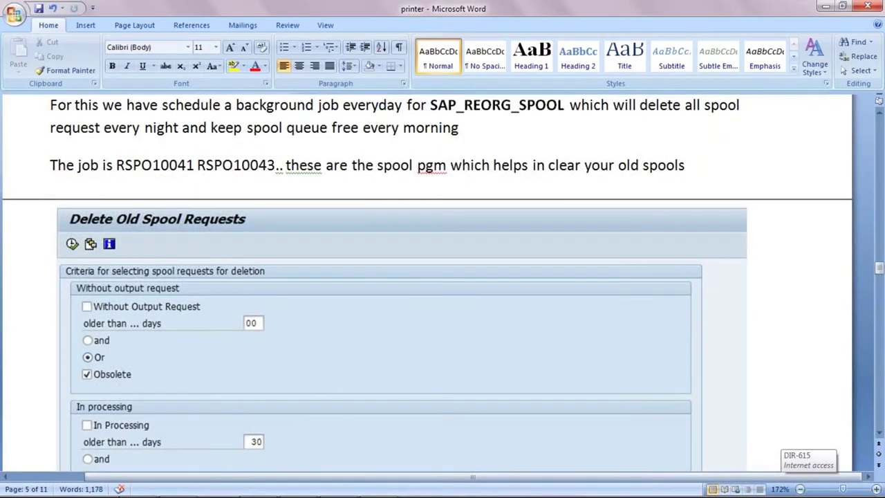
click(153, 165)
scroll(252, 327, down, 3)
key(Down)
key(Down)
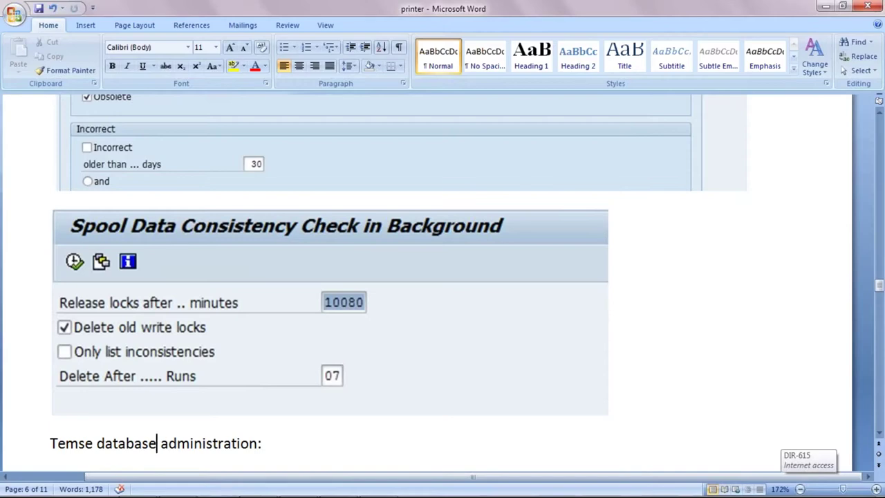
key(Down)
key(Down)
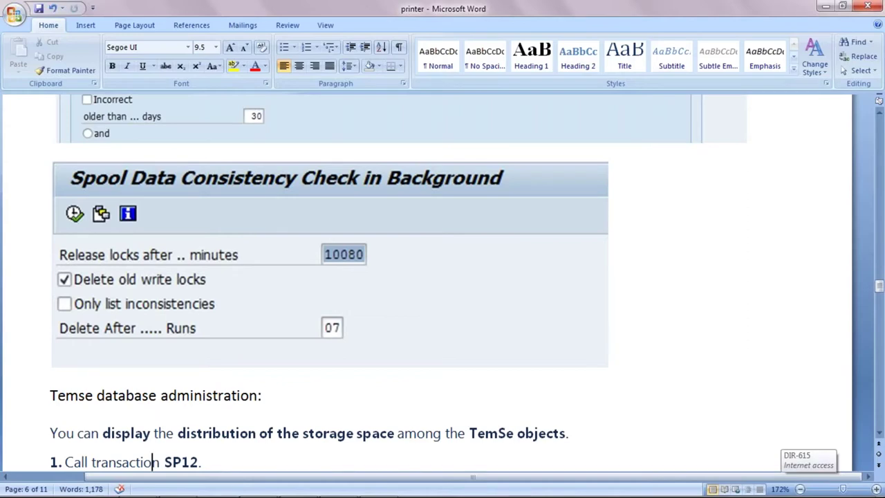
Step: Read the TemSe database administration notes and the rspo/store_location parameter with its possible storage values
key(Down)
key(Down)
key(Down)
key(Down)
key(Down)
key(Down)
key(Down)
key(Down)
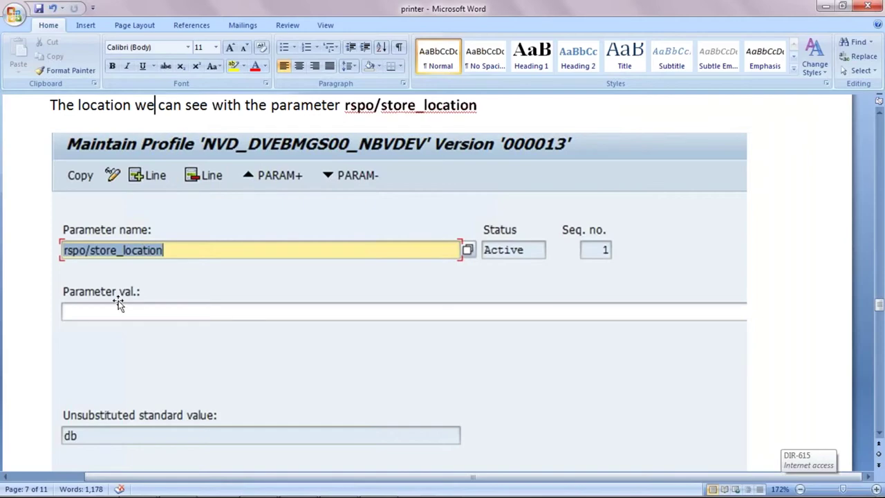
click(78, 441)
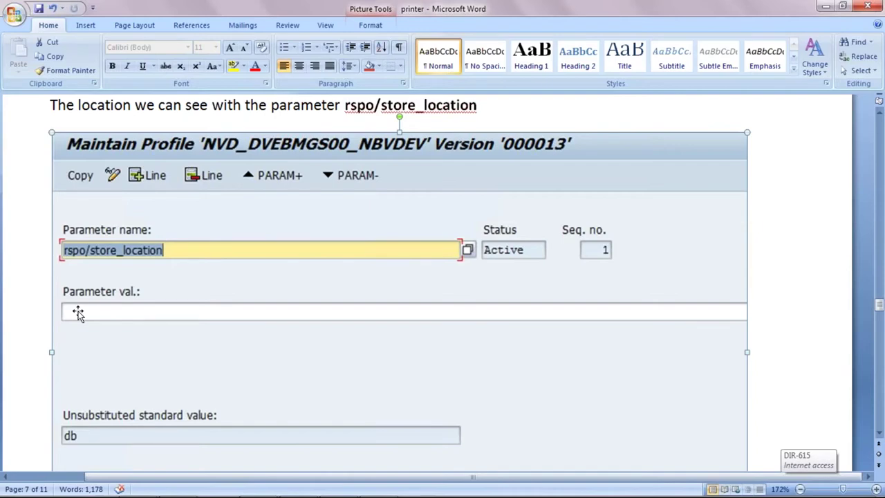
key(Down)
key(Down)
key(Down)
key(Down)
key(Down)
key(Down)
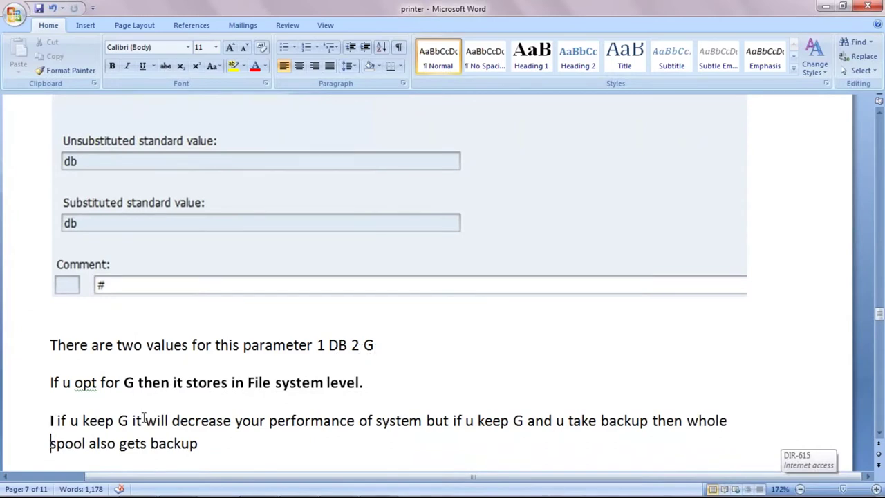
Step: Examine the spool control defaults in the document's Maintain User screenshot
key(Page_Down)
key(Page_Down)
key(Page_Down)
key(Page_Down)
key(Page_Down)
key(Page_Down)
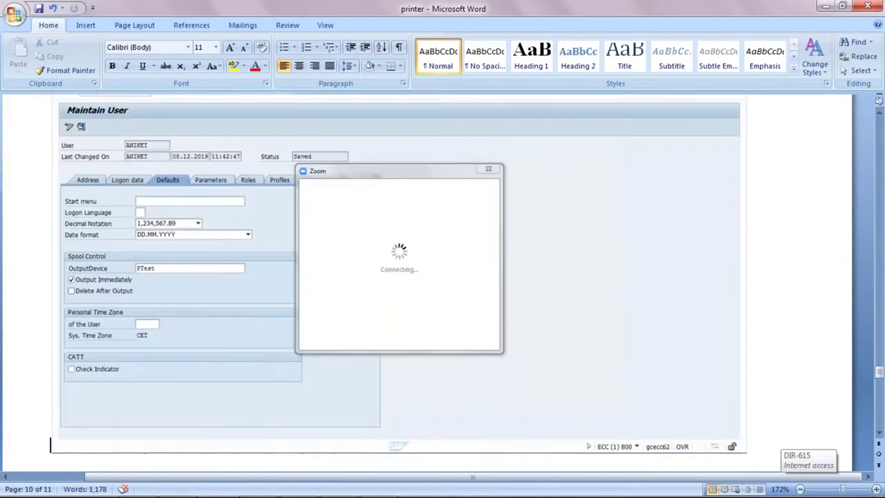
key(Down)
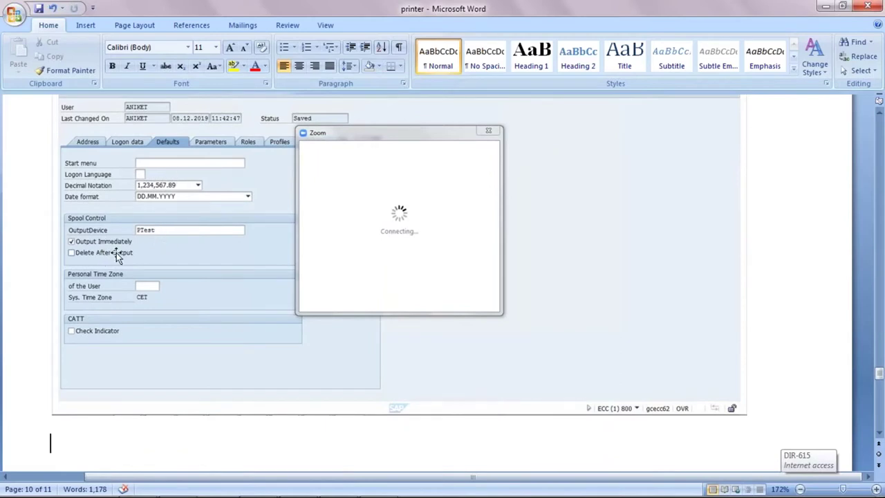
click(159, 234)
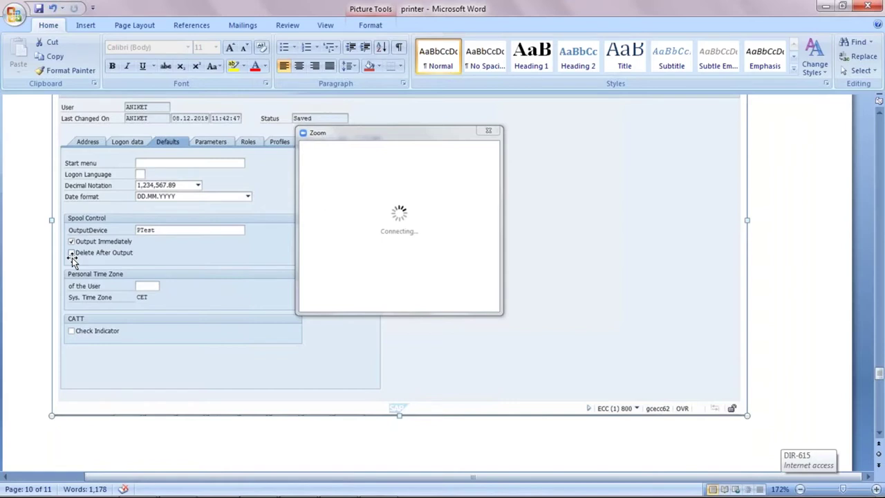
Step: Compare the two SPO_NUM number range interval screenshots for the spooler numbers near the document's end
scroll(73, 259, down, 10)
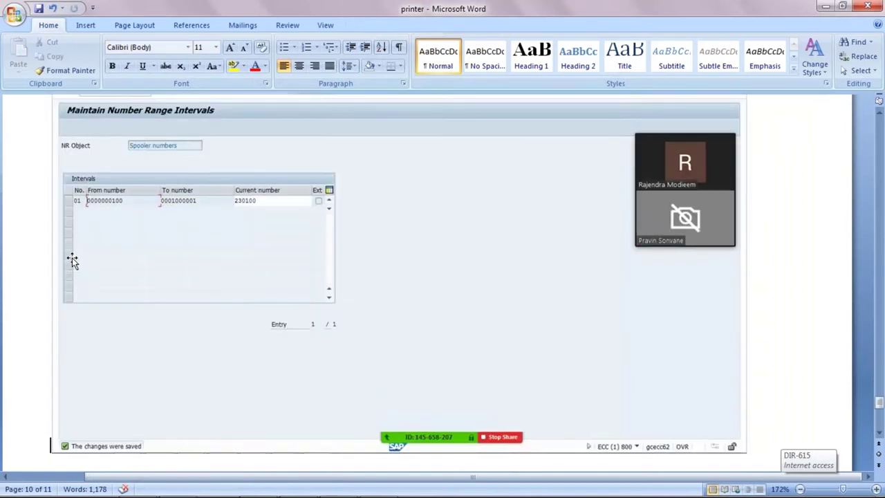
scroll(73, 259, up, 5)
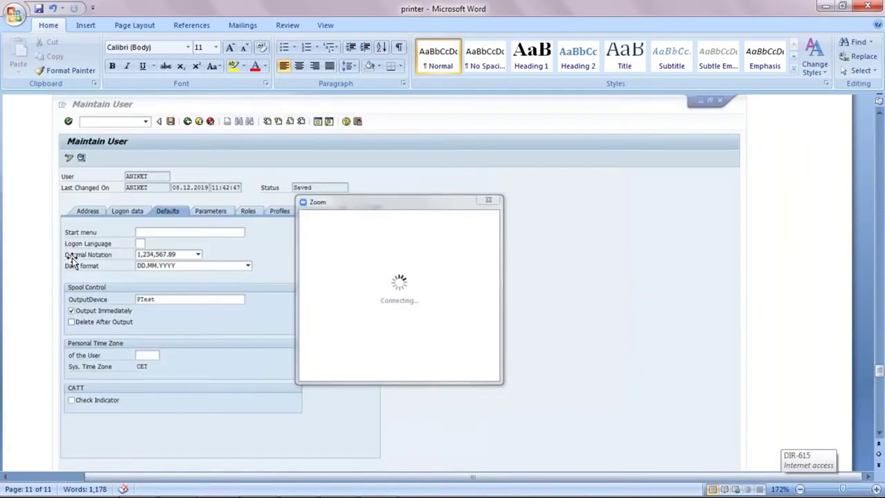
scroll(72, 260, down, 4)
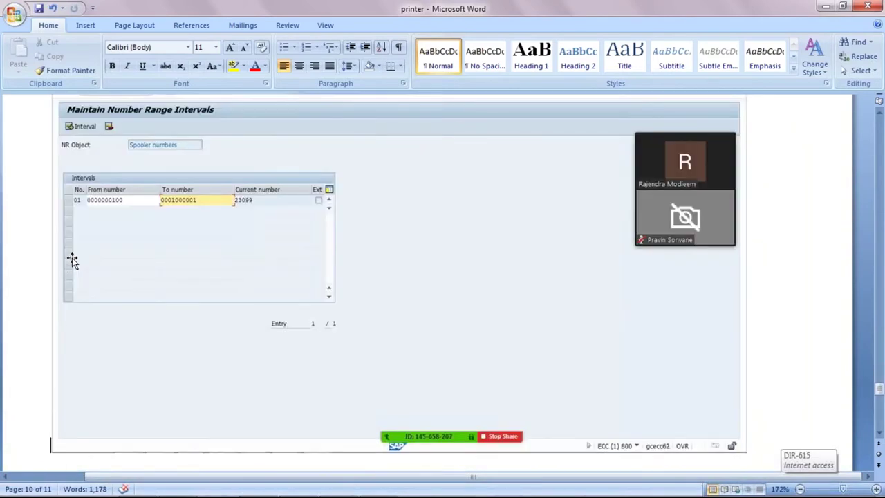
scroll(72, 257, up, 2)
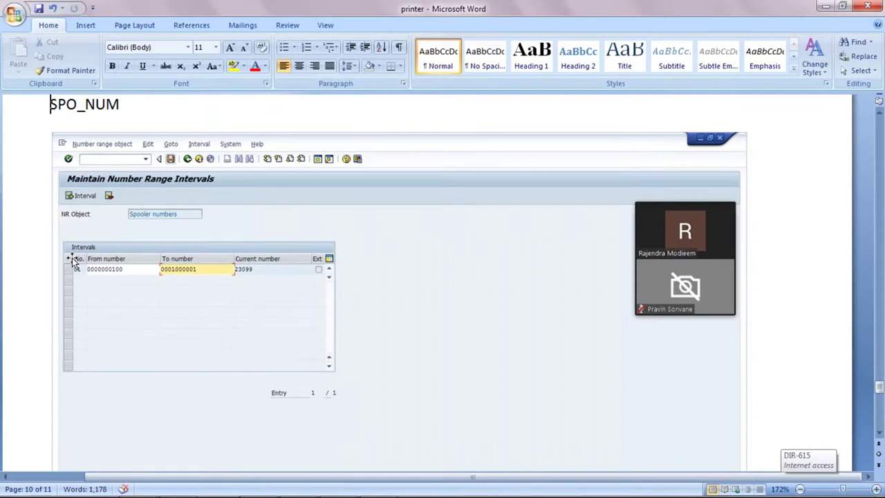
scroll(71, 257, down, 1)
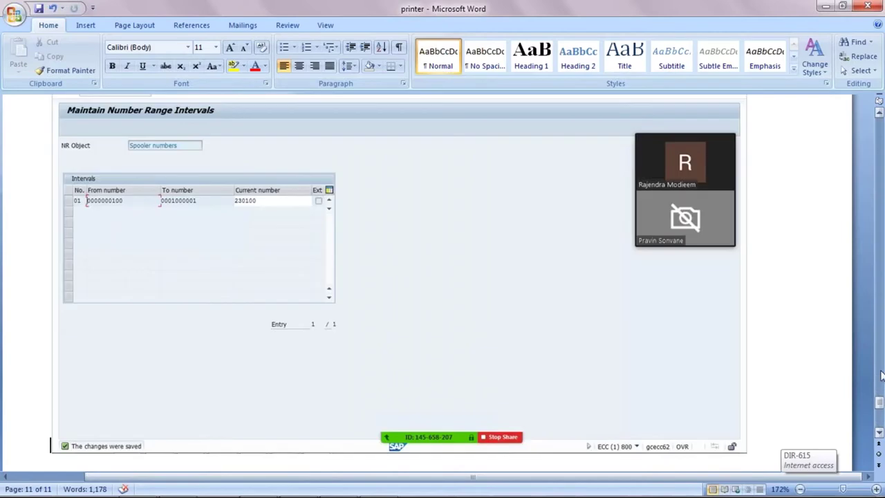
scroll(881, 375, down, 1)
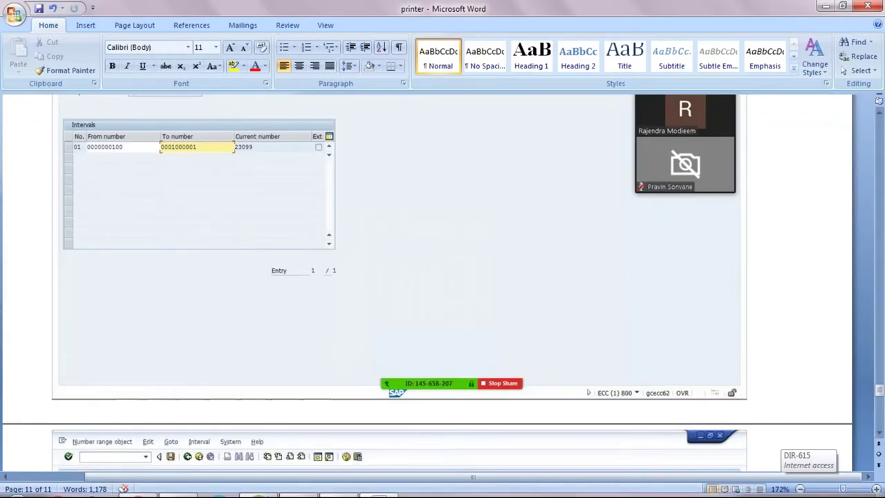
Step: Switch to VMware Workstation and resume the suspended WINTEST virtual machine
mouse_move(258, 484)
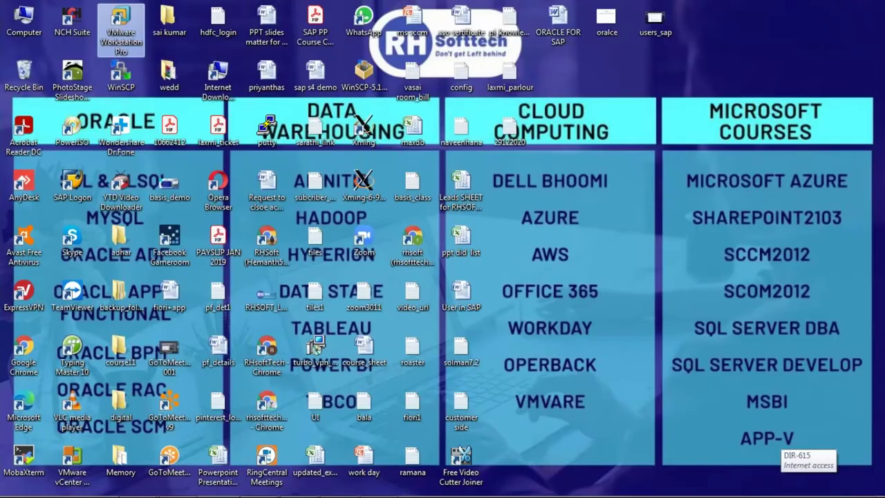
double_click(120, 27)
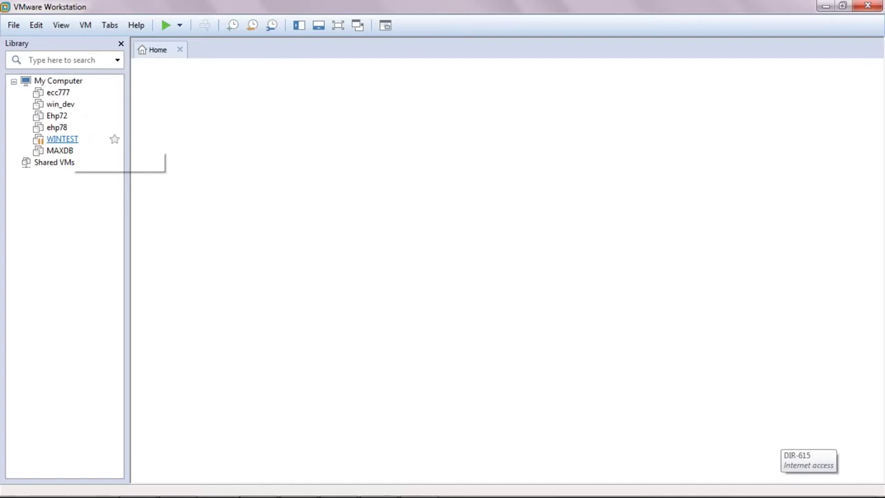
click(62, 139)
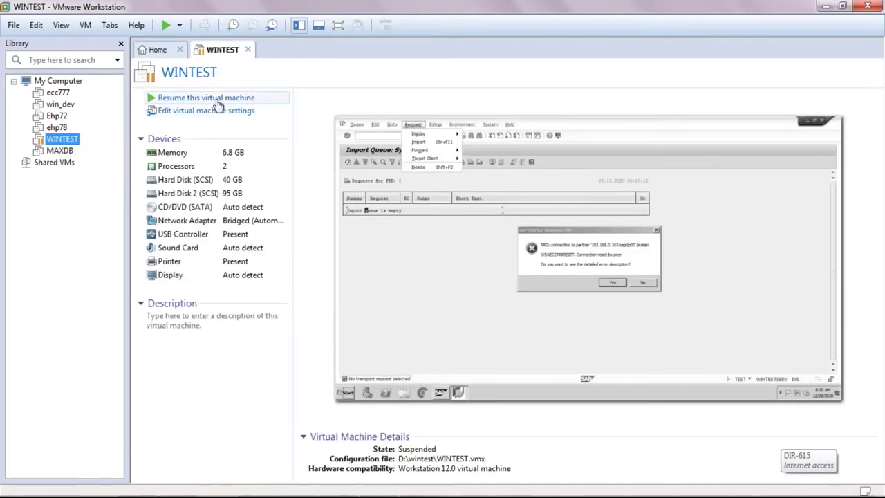
click(218, 101)
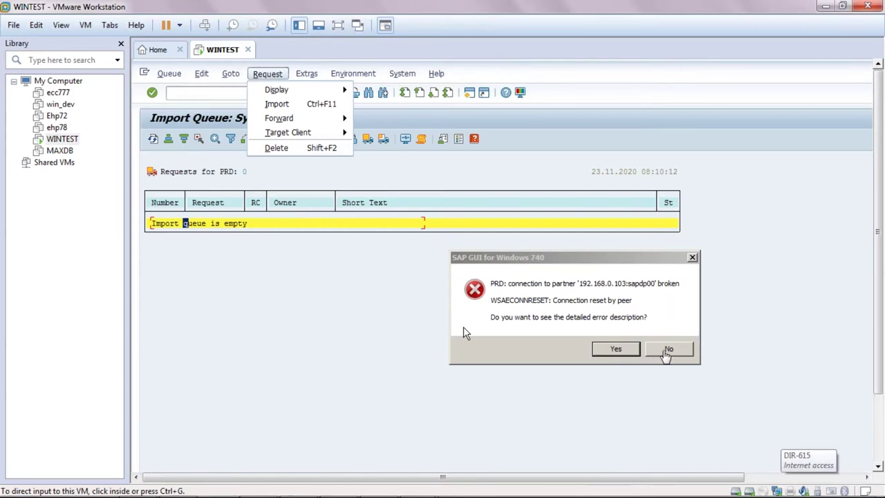
Step: Dismiss the SAP GUI broken-connection error and hide the virtual machine library to widen the guest display
click(666, 353)
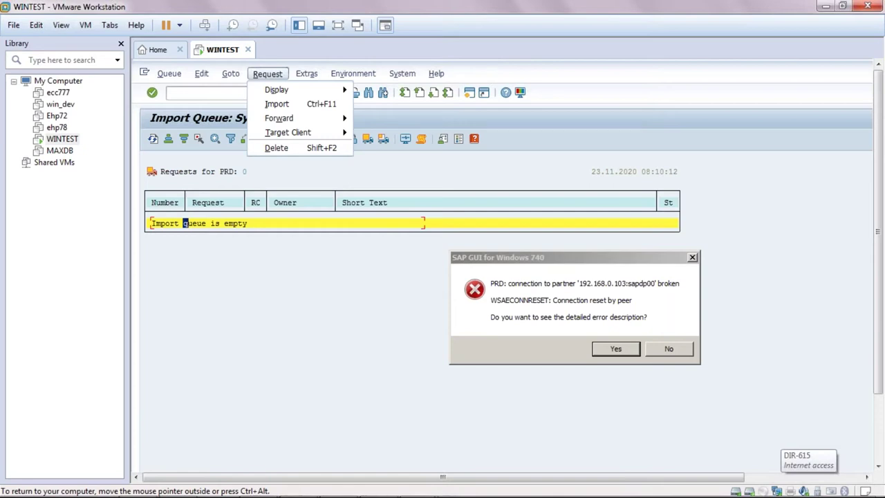
key(Escape)
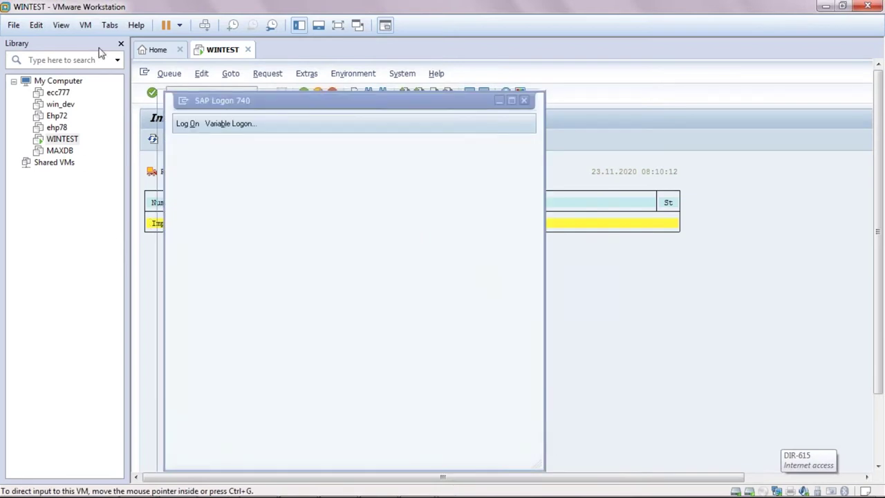
key(F9)
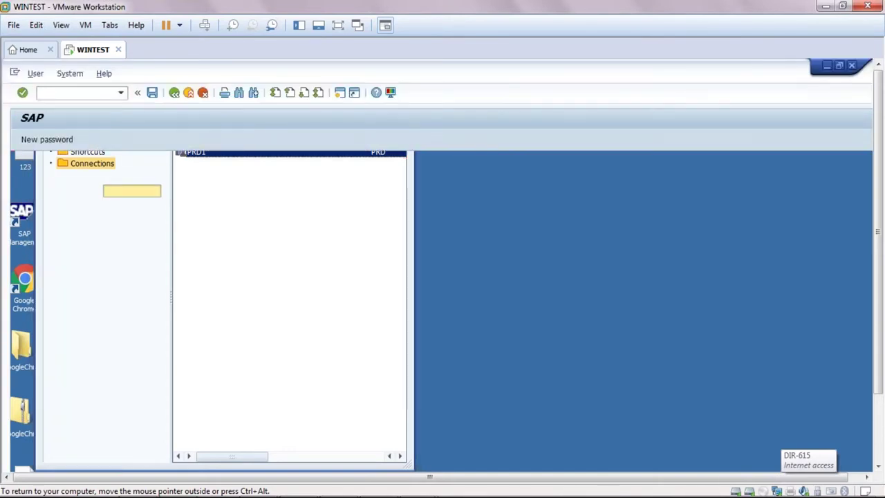
Step: Log on to SAP client 001 as user test with the account password and acknowledge the license expiry notice
key(BackSpace)
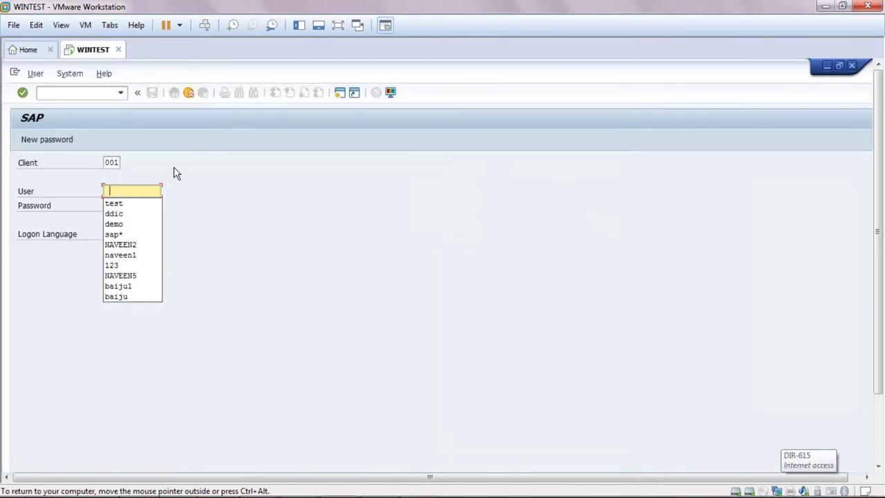
click(118, 203)
key(Tab)
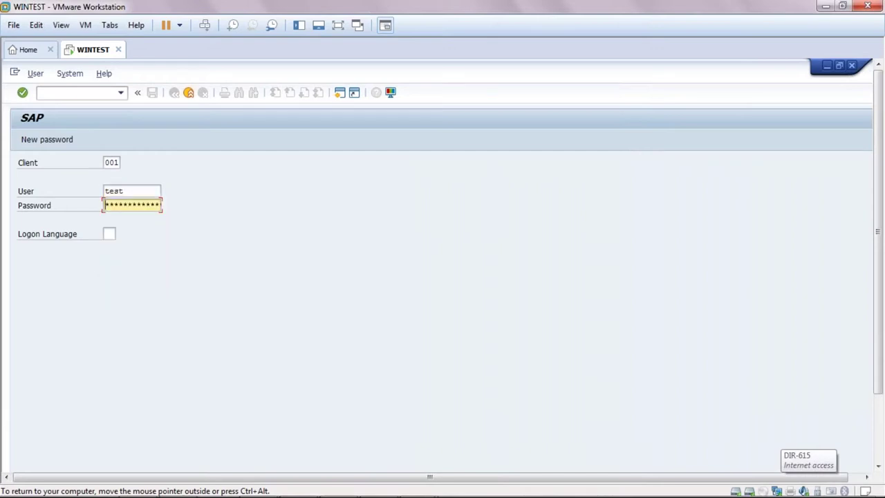
text(**********)
key(Return)
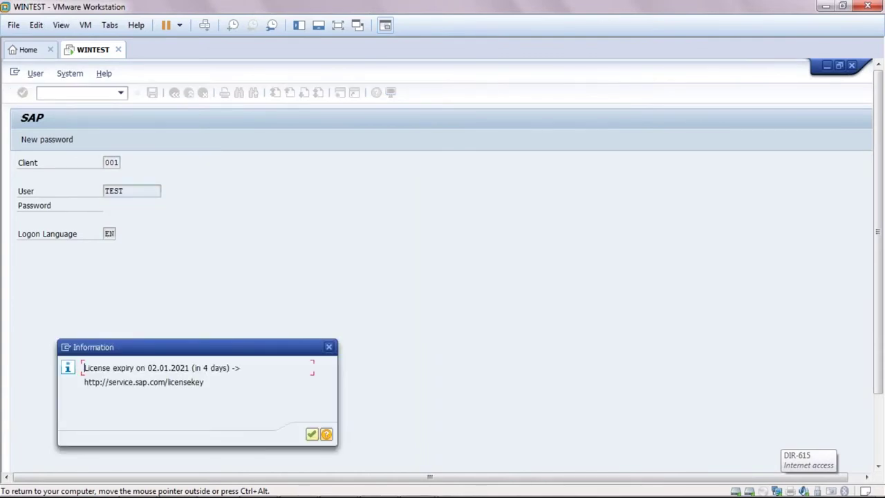
click(312, 435)
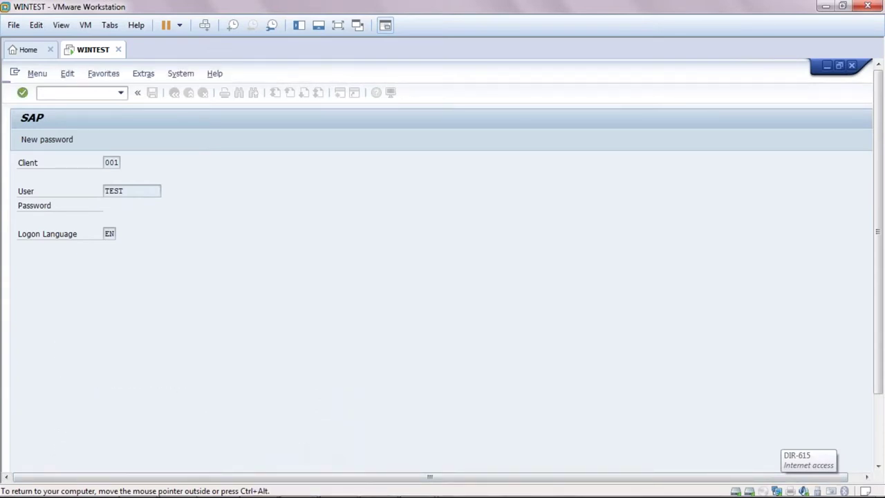
Step: Run transaction spad and display the list of output devices in change mode
text(spad)
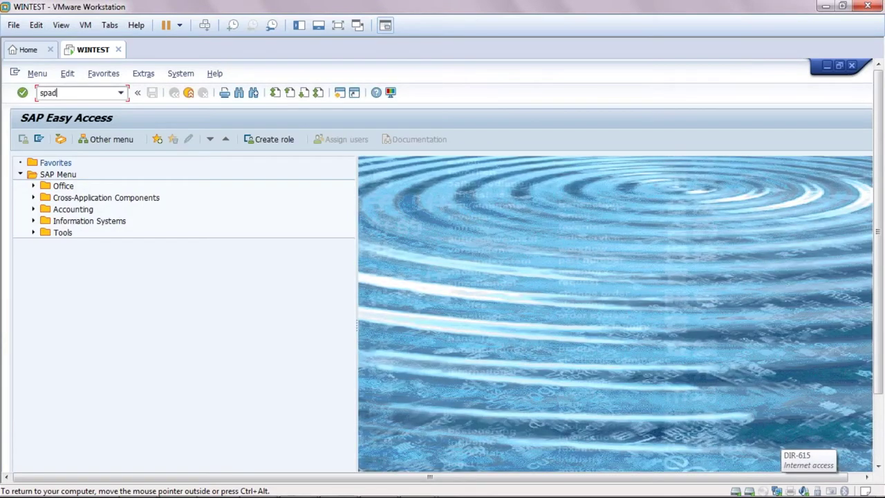
key(Return)
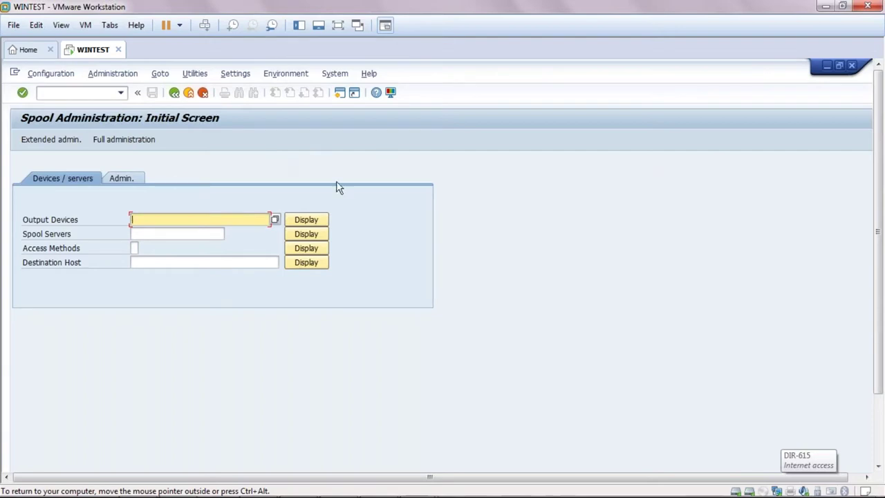
click(297, 218)
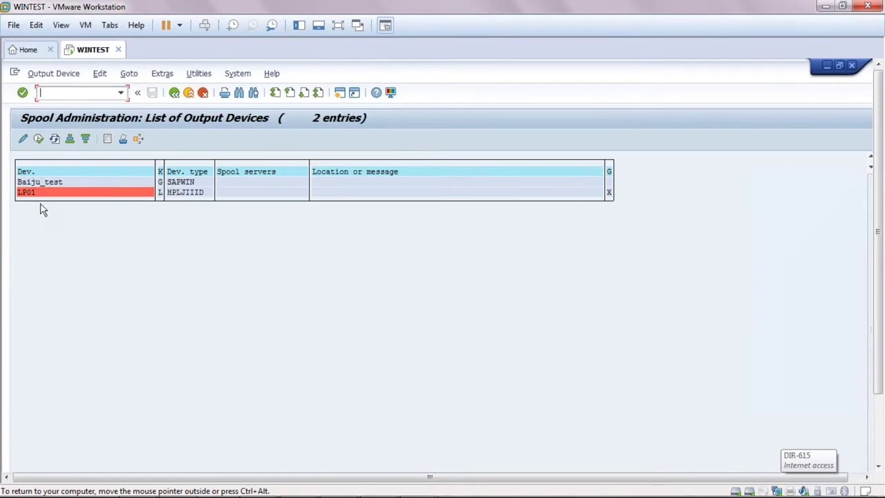
click(23, 139)
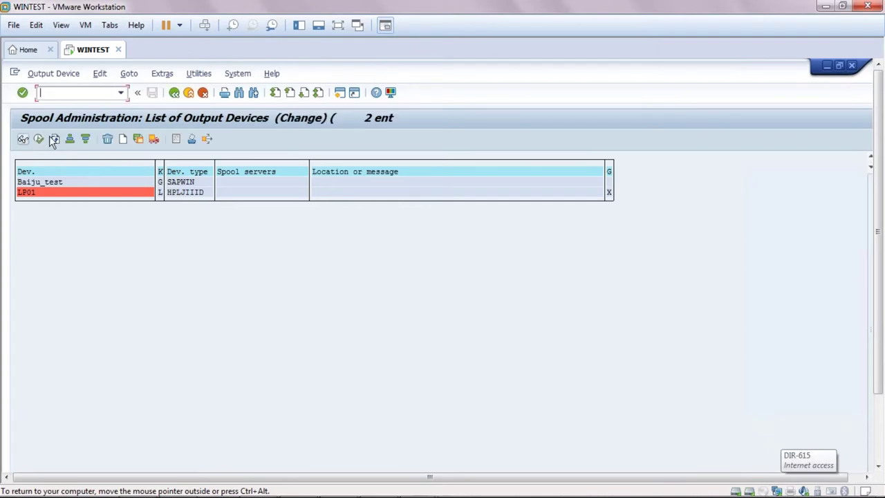
Step: Create a new output device named Test_Print_xyz_limited with the short name xyz
click(123, 140)
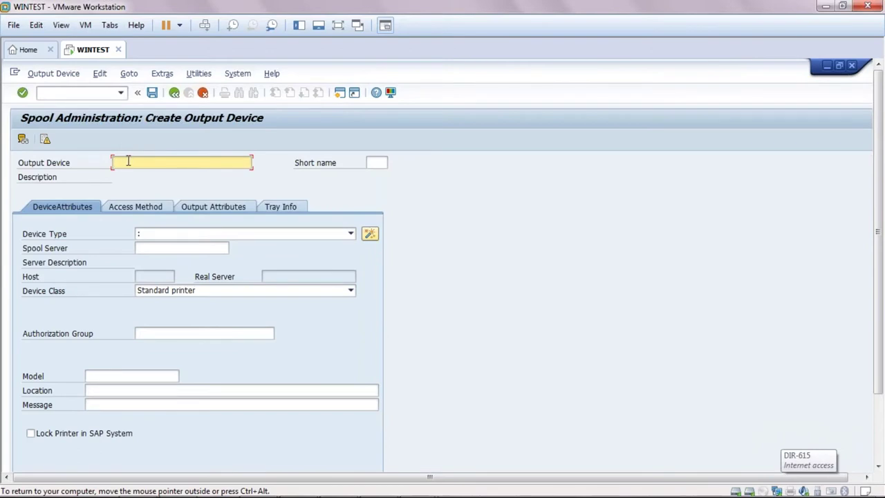
text(Test_Print_yyz_limited)
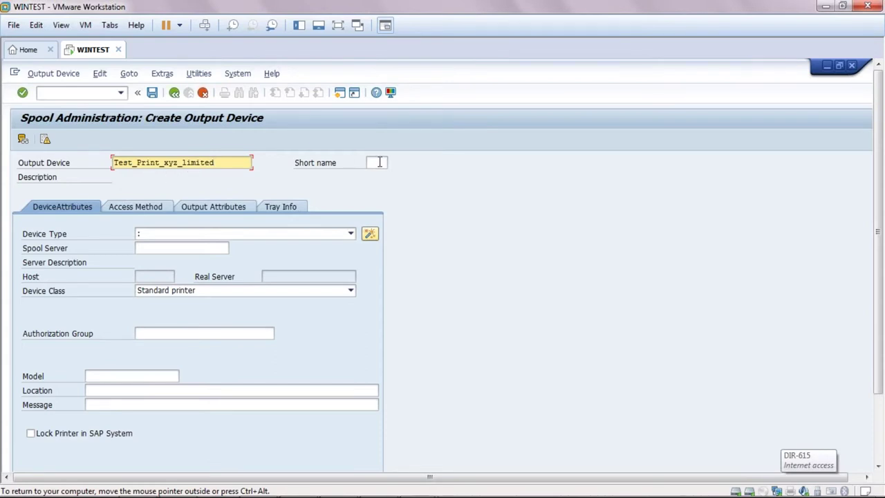
click(378, 162)
text(xyz)
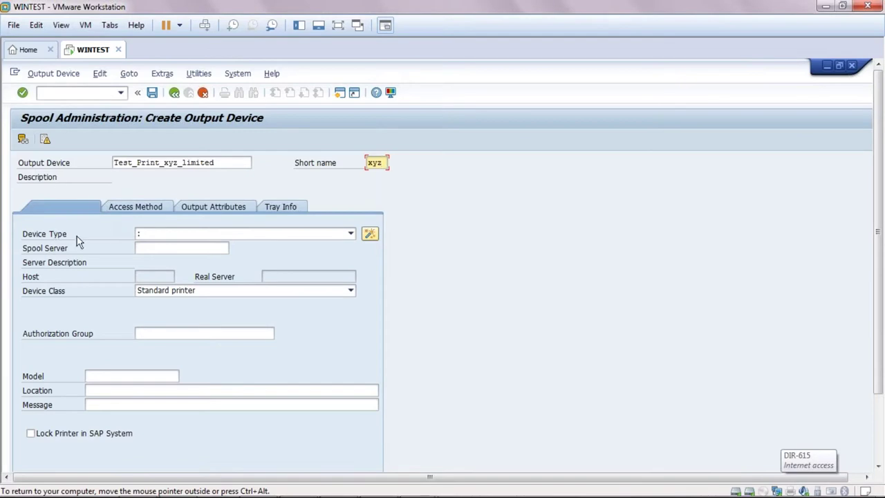
Step: Set the output device's device type to SAPWIN : MS Windows driver, Latin-1
click(156, 240)
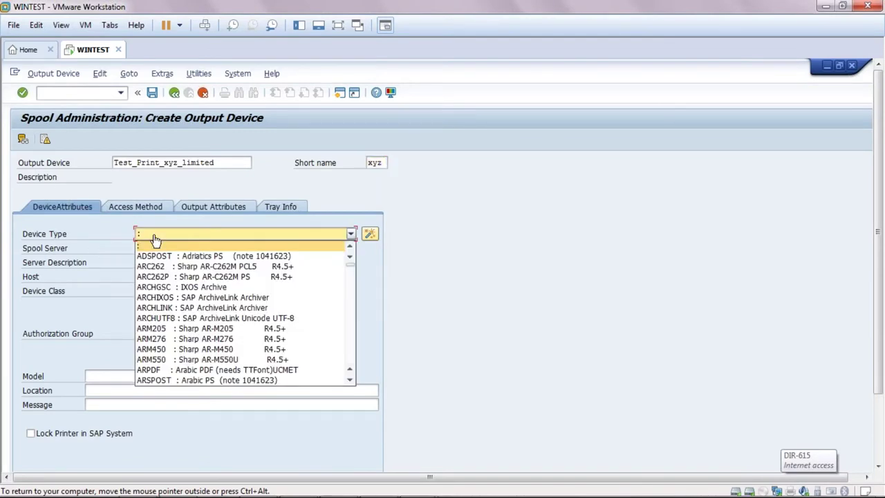
text(SAPG)
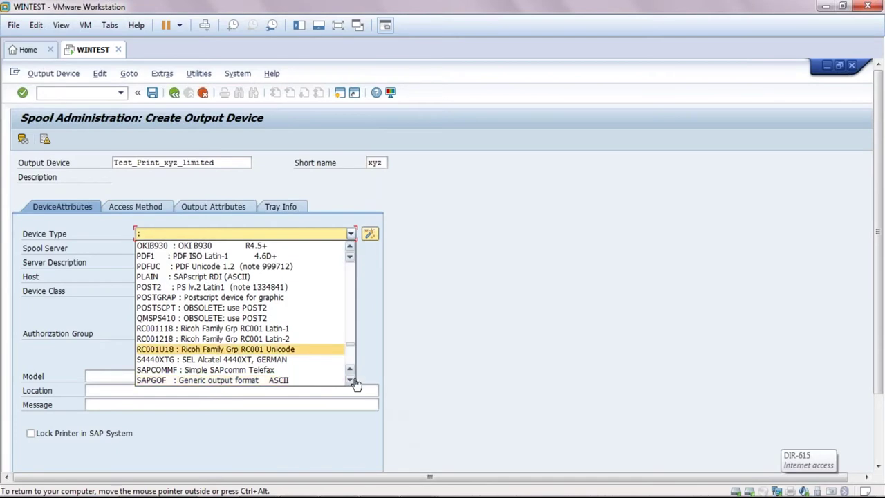
click(350, 380)
scroll(153, 336, down, 2)
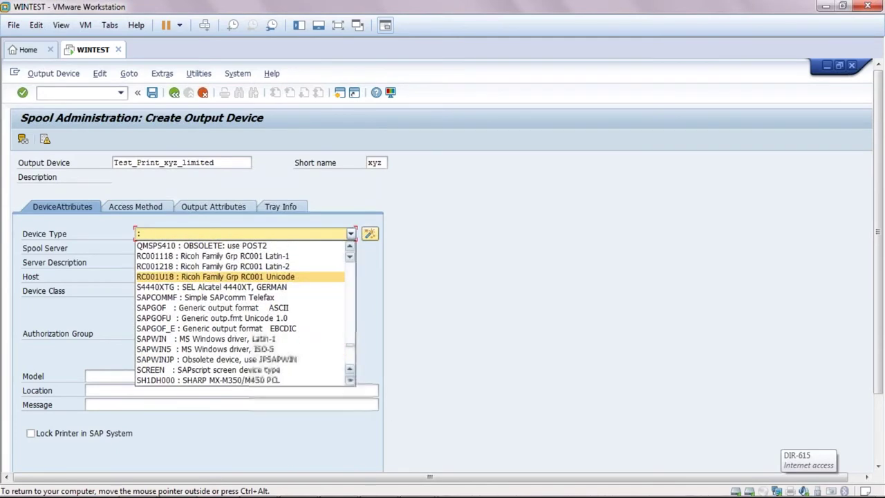
click(155, 339)
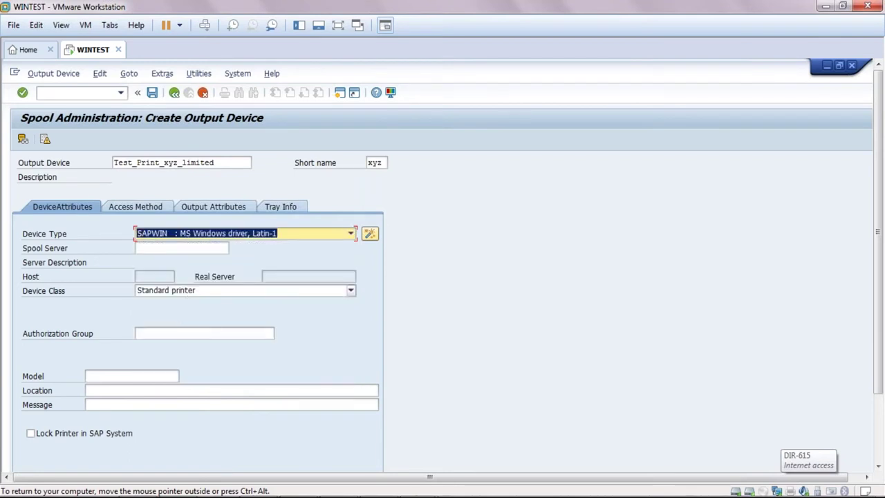
Step: Assign the spool server WINTESTSERV_PRD_00 and choose Standard printer as the device class
click(193, 249)
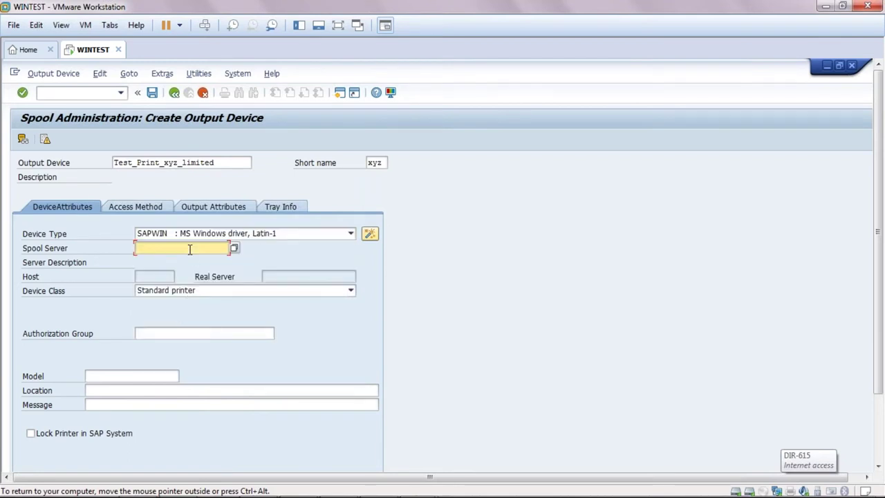
click(233, 249)
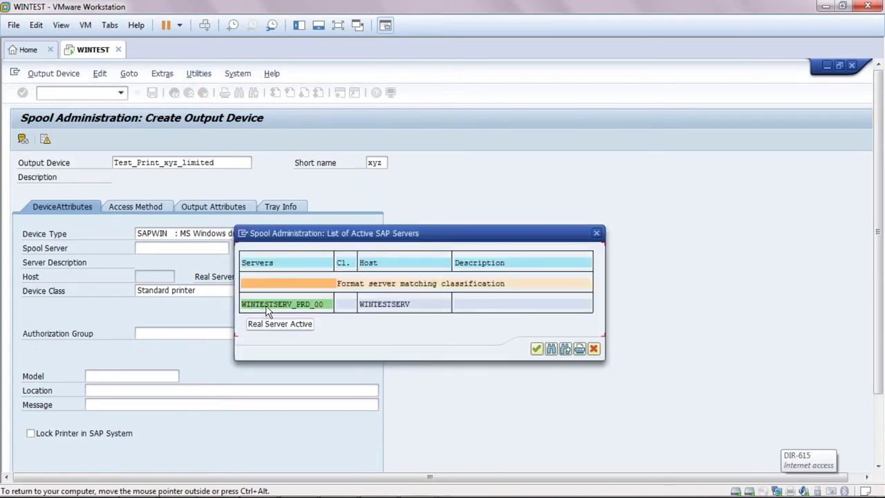
double_click(266, 305)
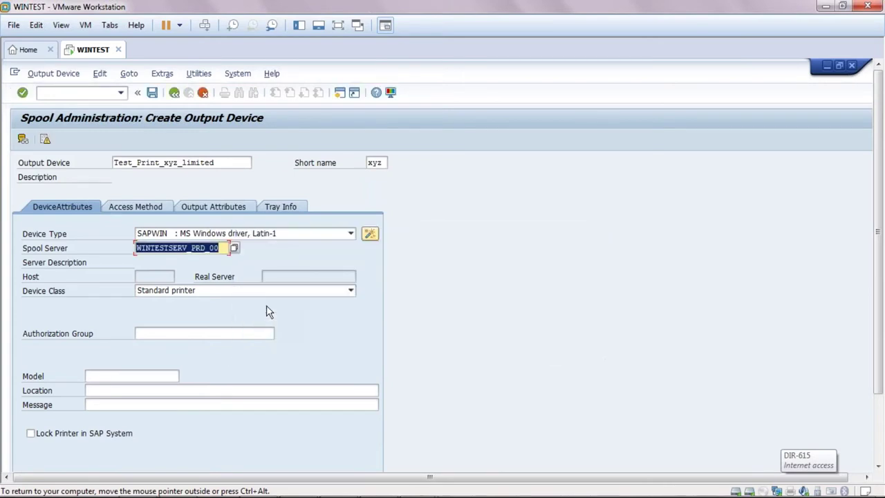
click(351, 292)
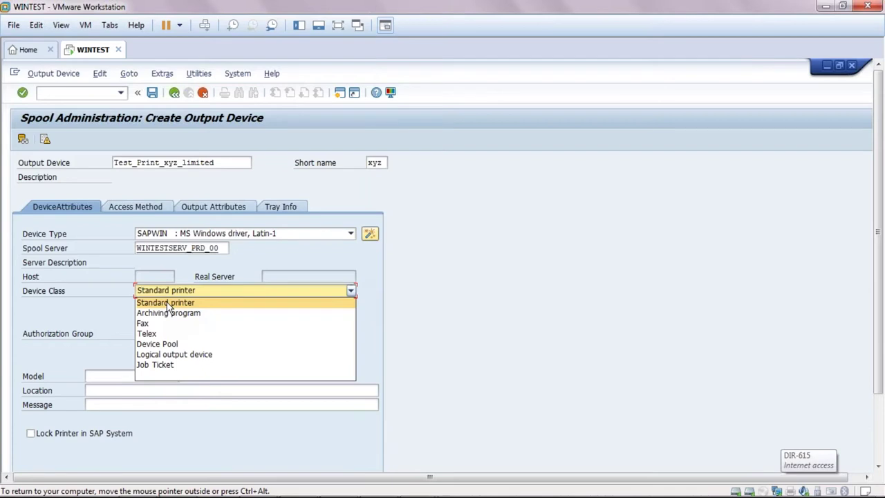
click(168, 304)
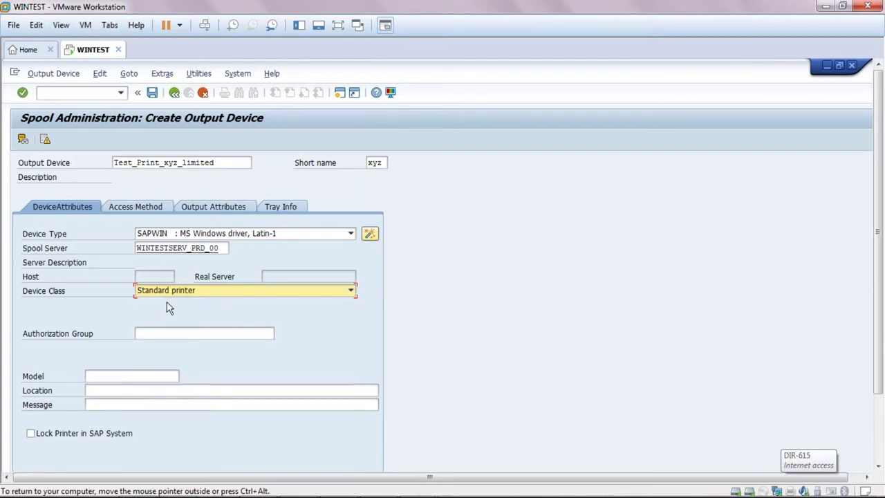
Step: Set the host printer in the device's access method settings to __default
click(134, 206)
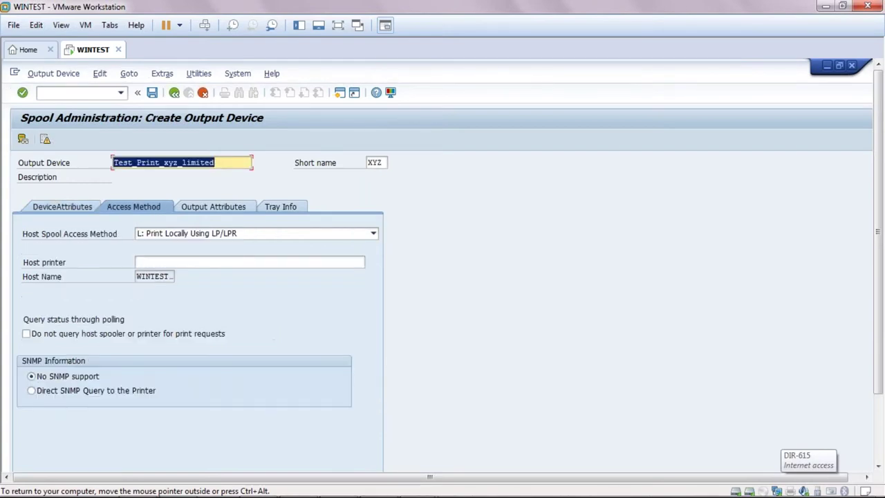
click(146, 262)
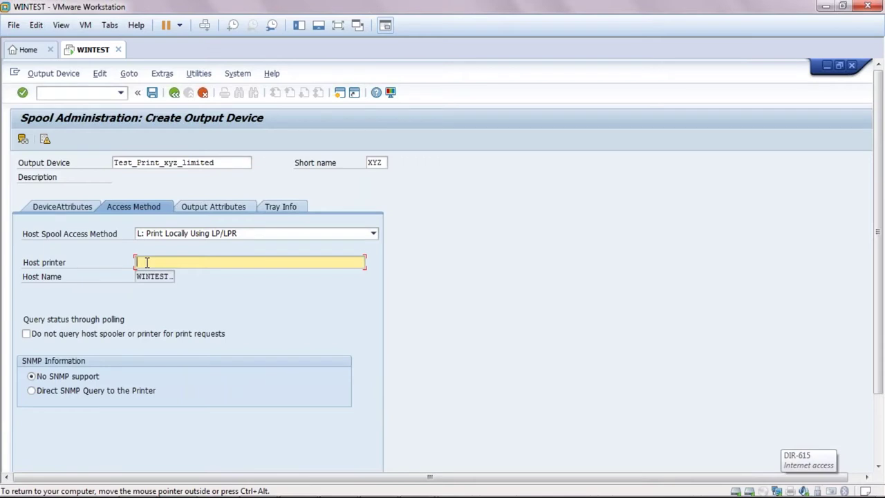
key(BackSpace)
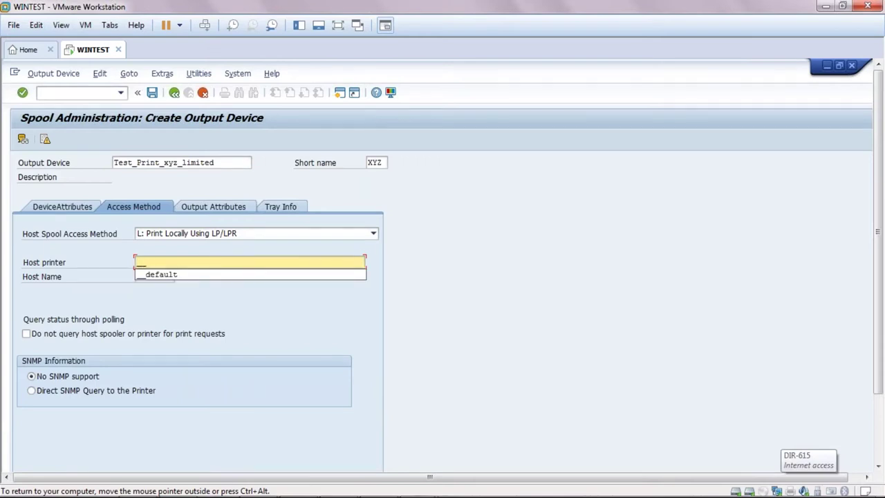
click(149, 275)
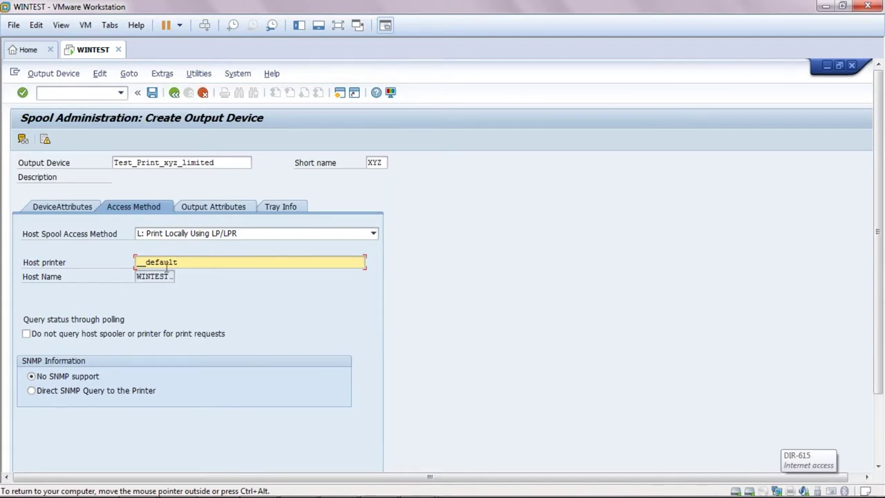
Step: Review the device's output attributes and tray information, and try to save the output device
click(208, 216)
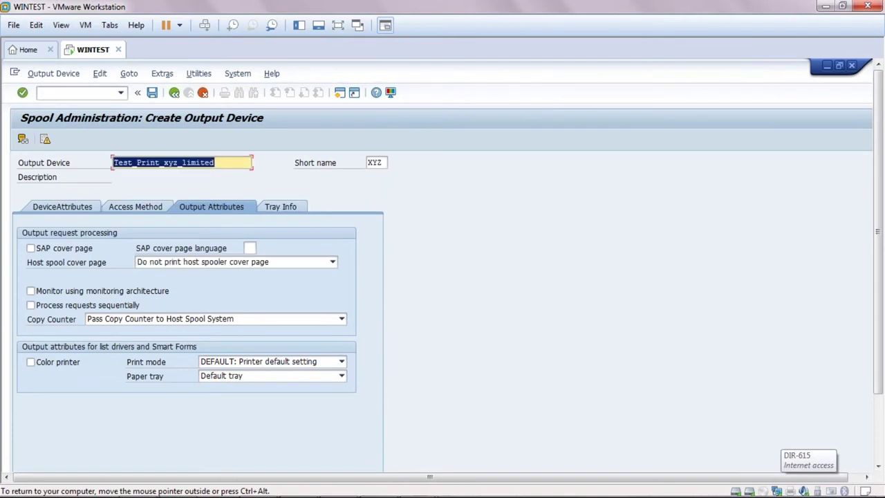
click(271, 211)
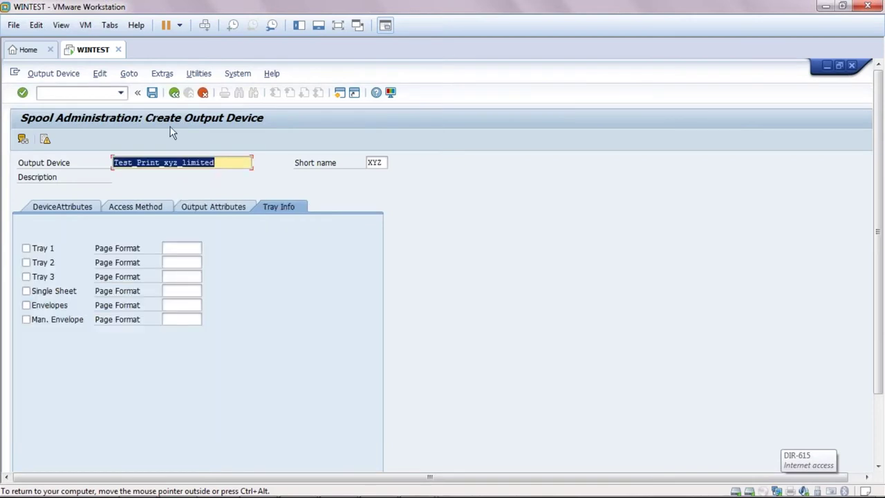
click(152, 94)
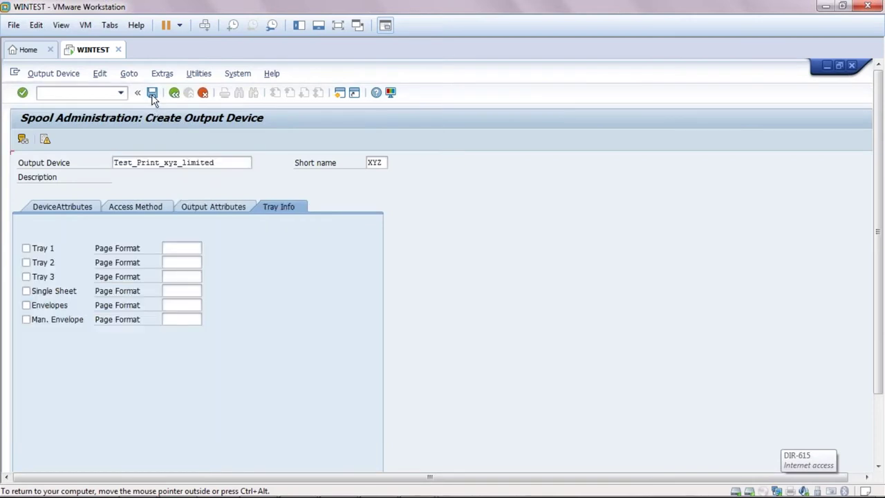
click(879, 421)
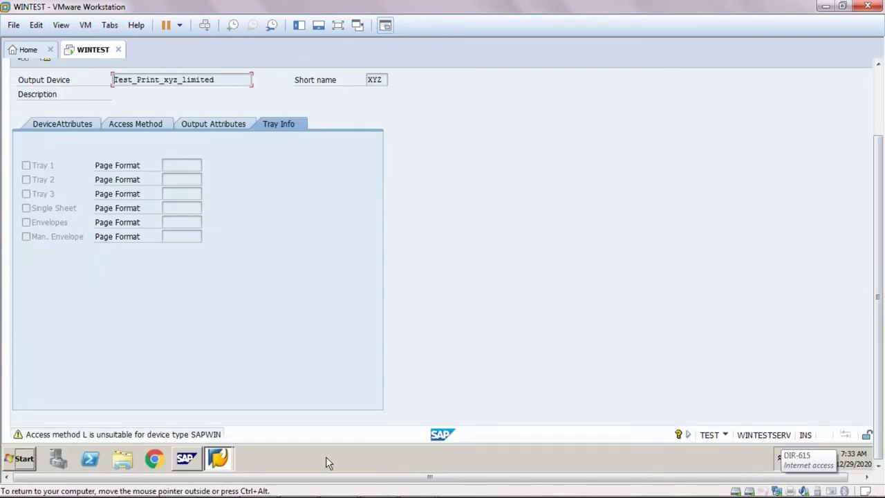
click(880, 99)
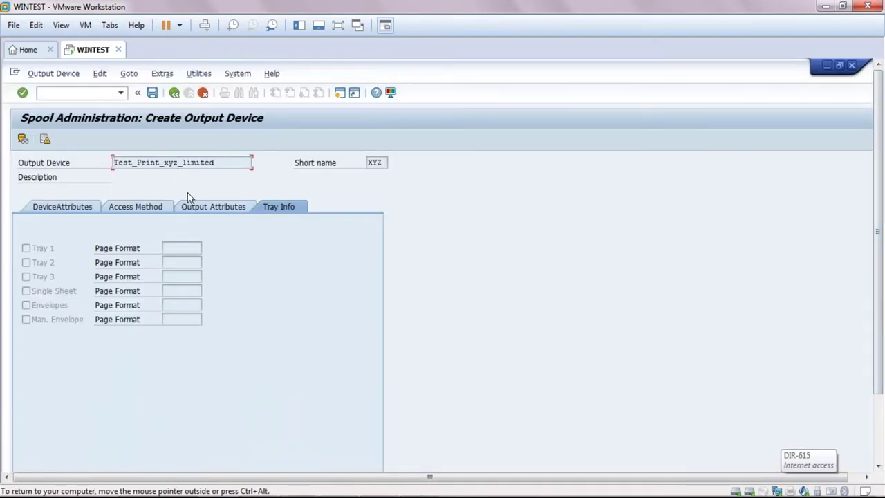
Step: Change the host spool access method to G: Front End Printing with Control Tech. and save the output device
click(145, 208)
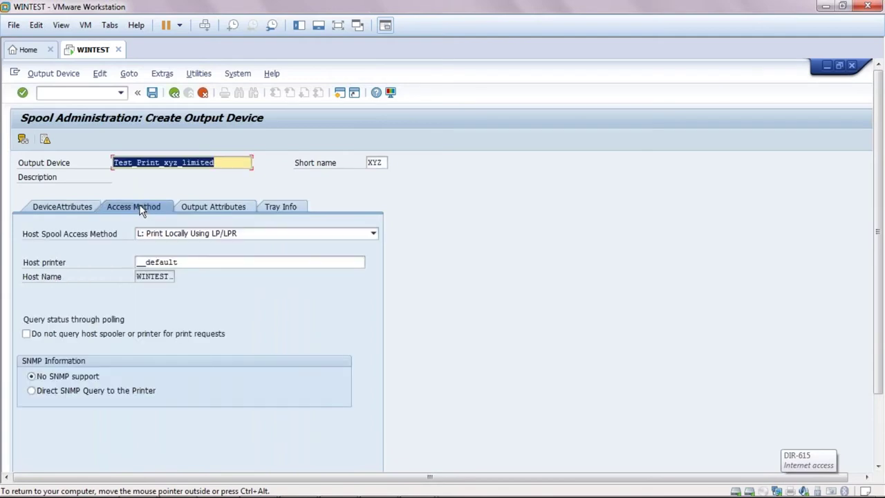
click(215, 236)
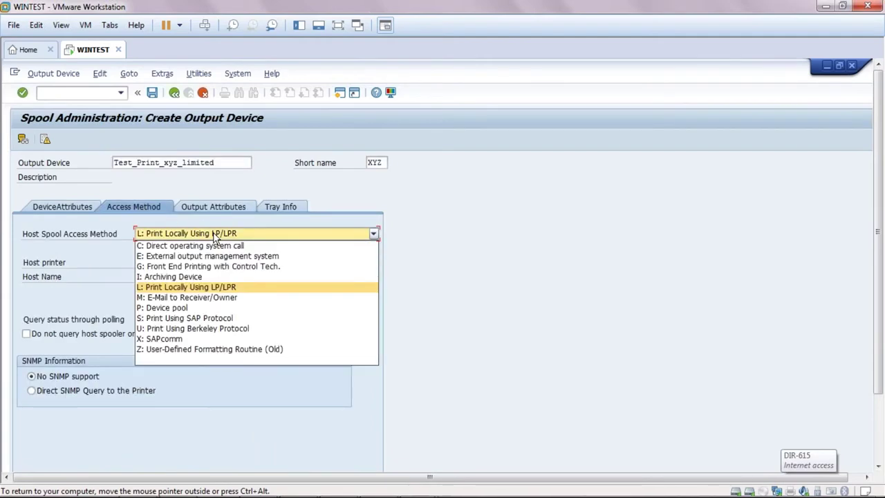
click(213, 269)
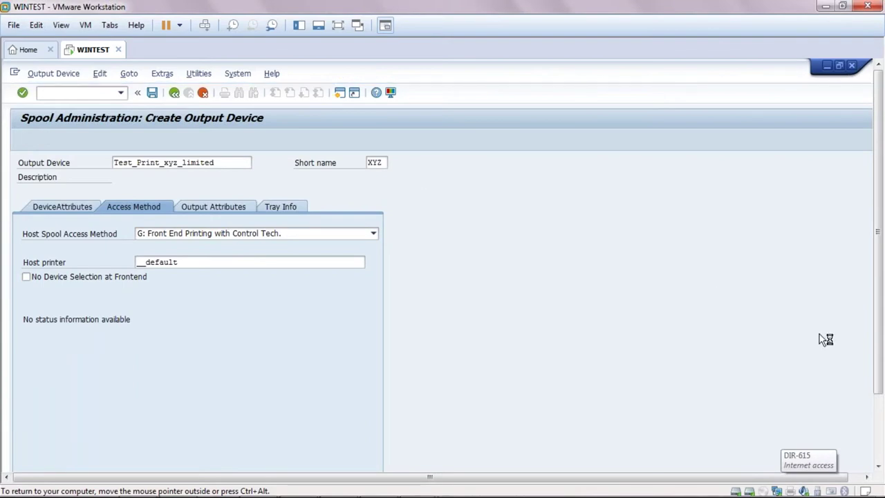
click(880, 420)
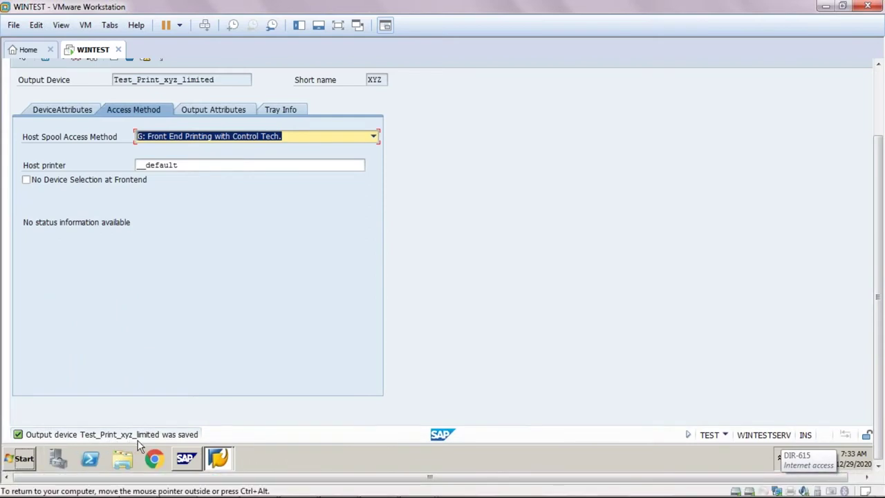
click(882, 124)
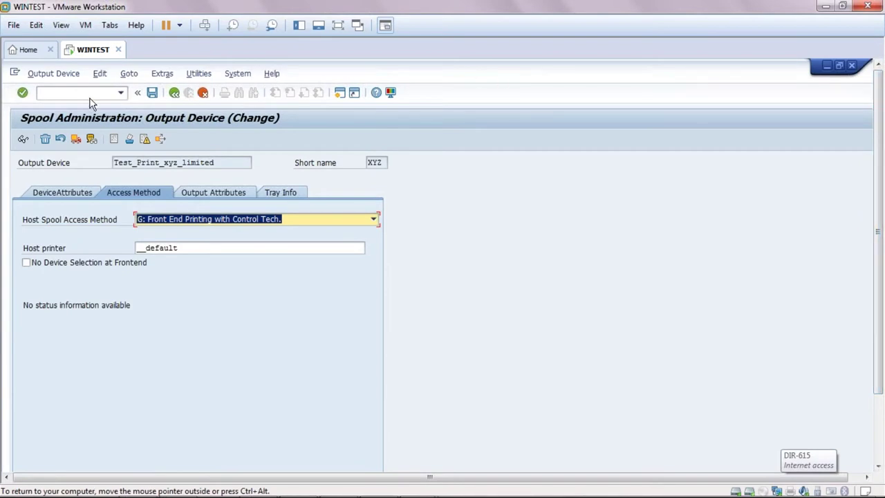
Step: Run transaction su01 and open user test for changing
key(F4)
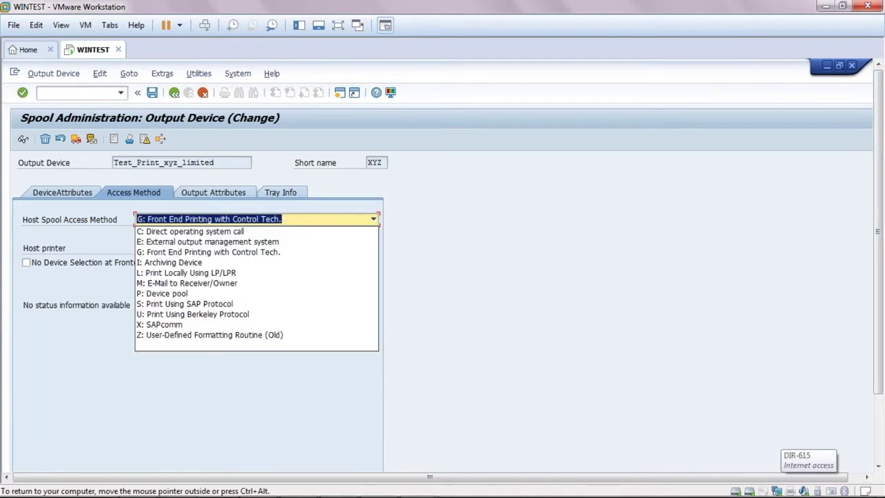
click(76, 99)
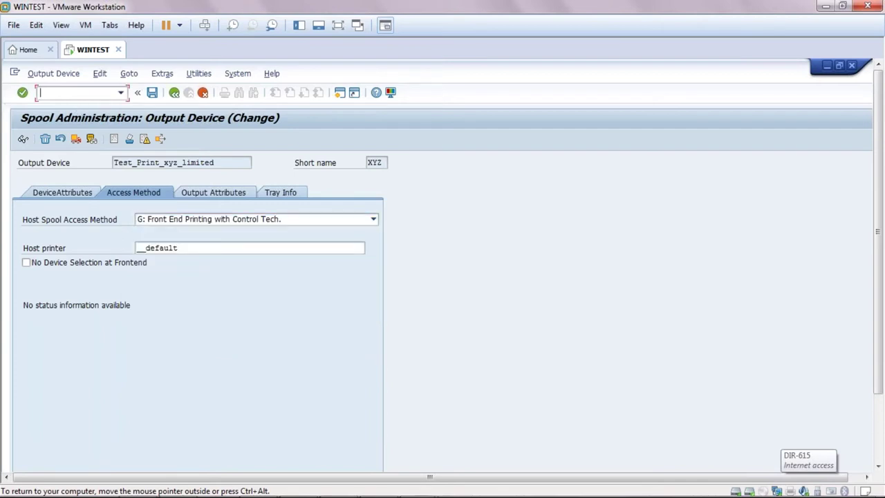
text(/nsu01)
key(Return)
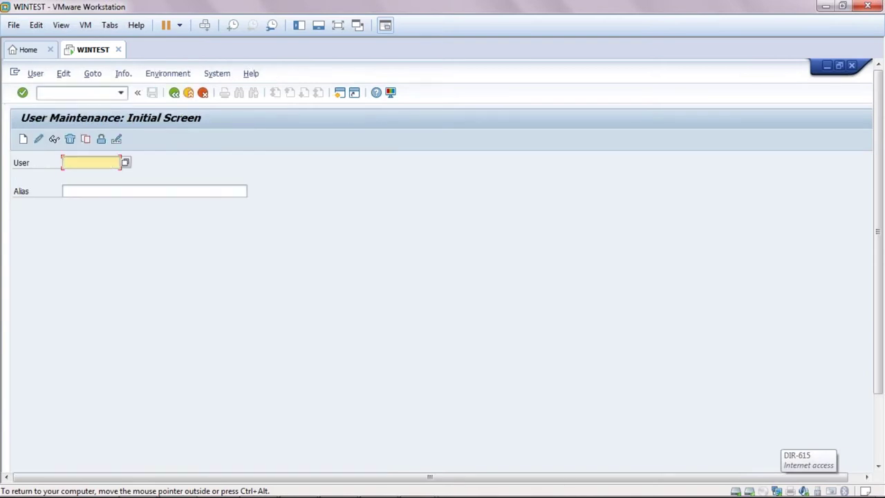
key(BackSpace)
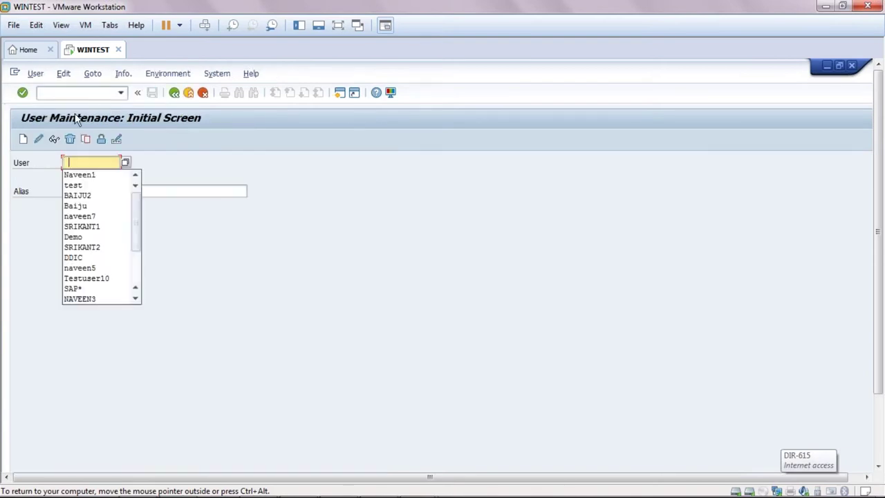
click(74, 185)
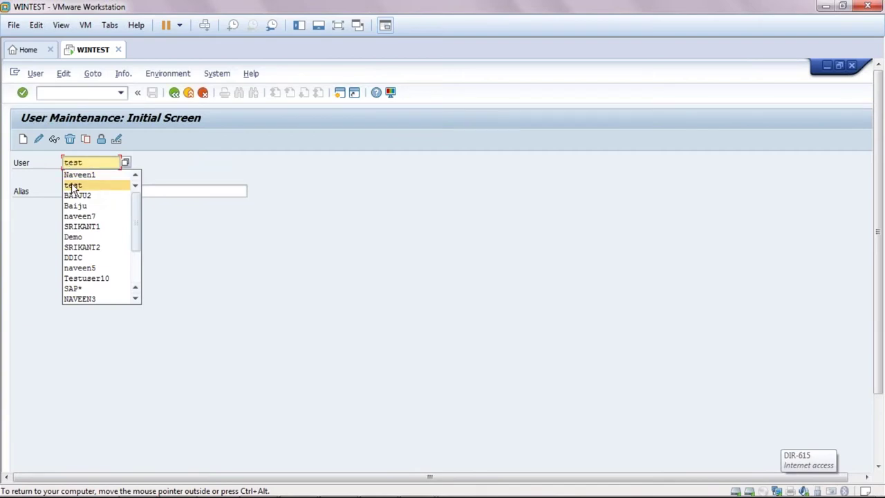
click(38, 138)
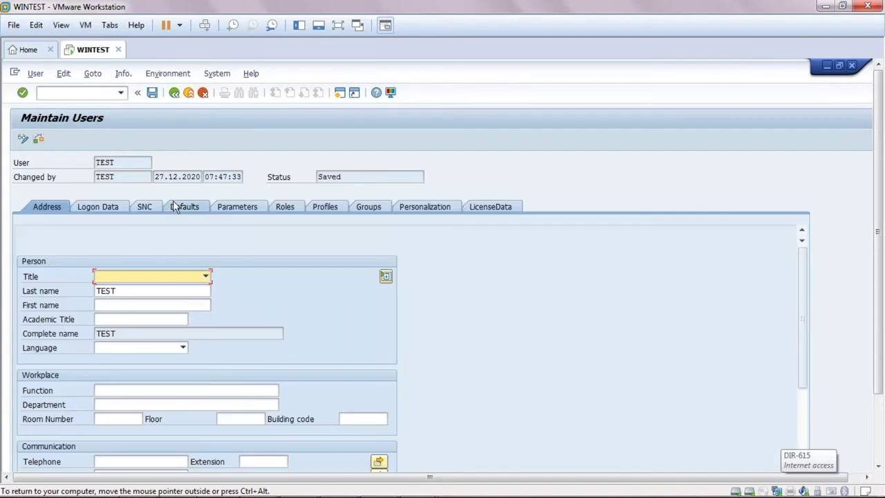
Step: Set Test_Print_xyz_limited as user test's default output device in the spool control settings
click(174, 207)
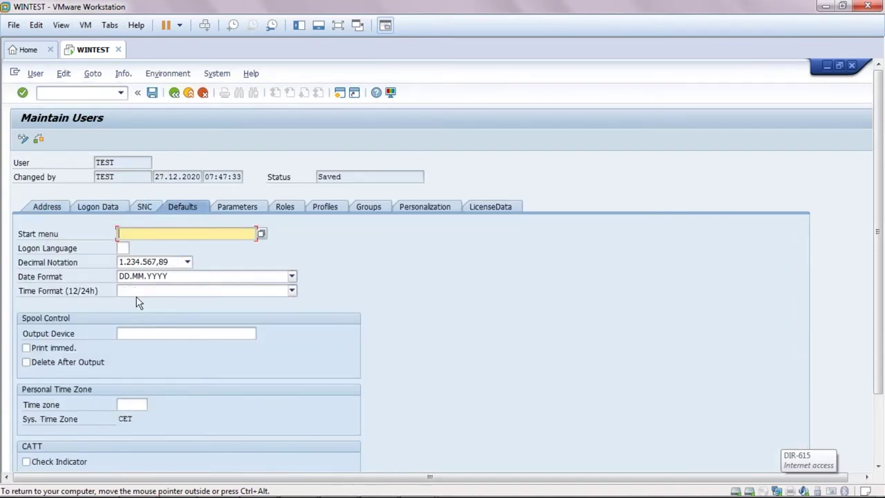
click(254, 333)
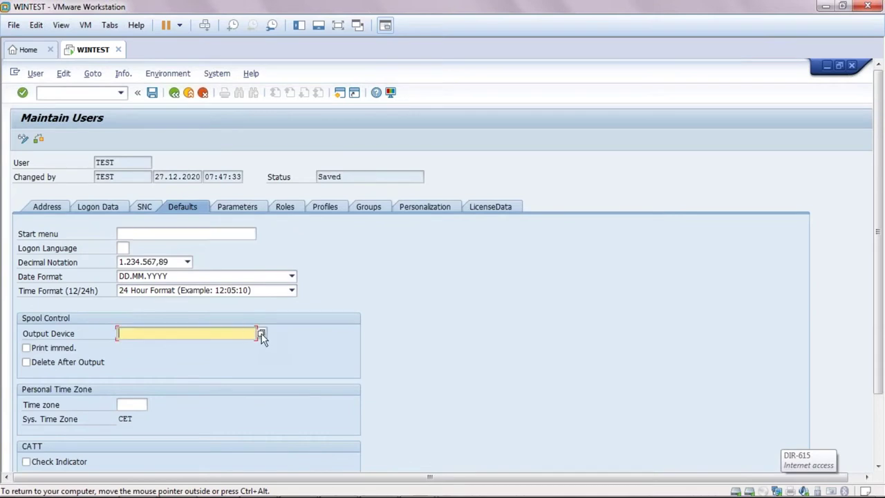
click(262, 333)
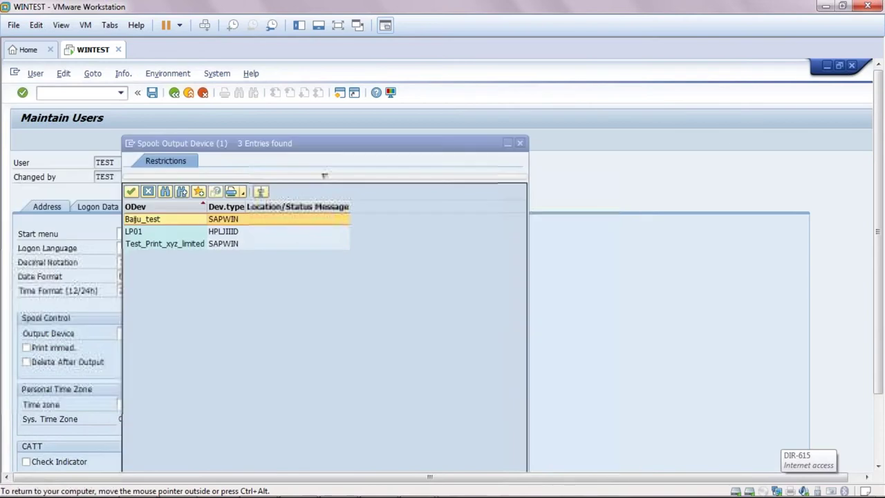
click(187, 246)
double_click(187, 243)
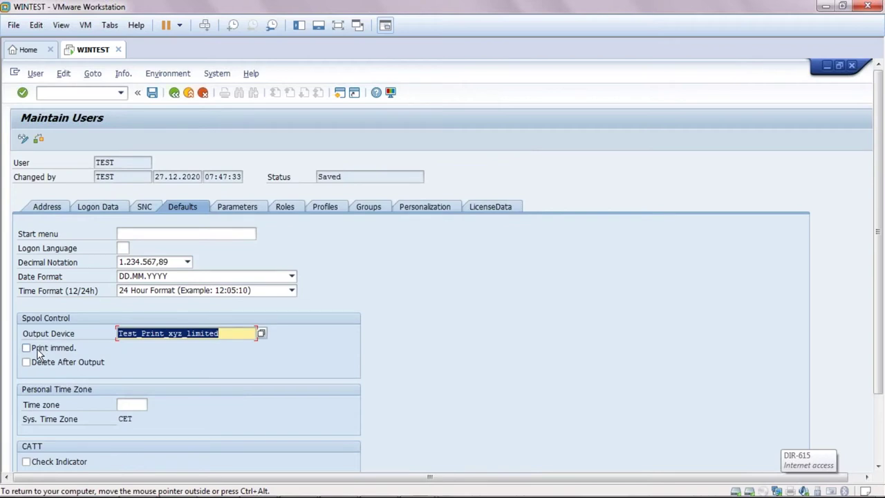
Step: Enable immediate printing for user test and save the user
click(39, 355)
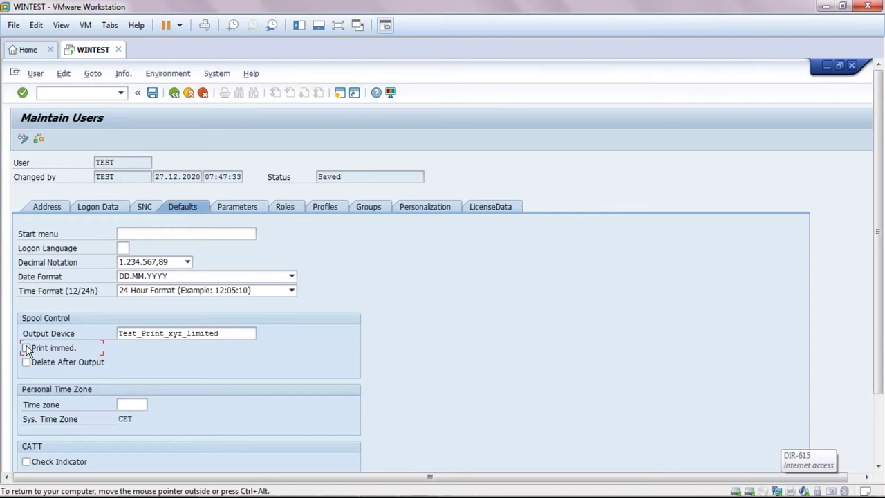
click(26, 348)
click(152, 95)
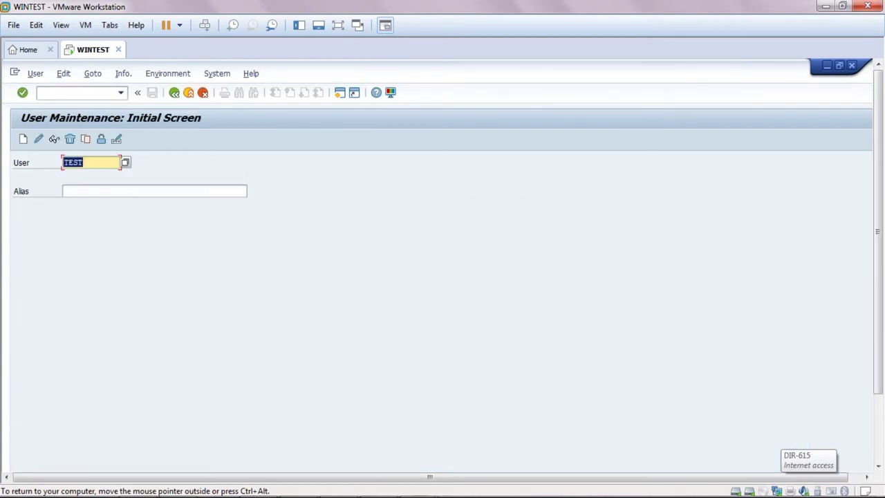
Step: Run transaction sp01, list the spool requests created by any user (*), and return to the selection screen
click(96, 94)
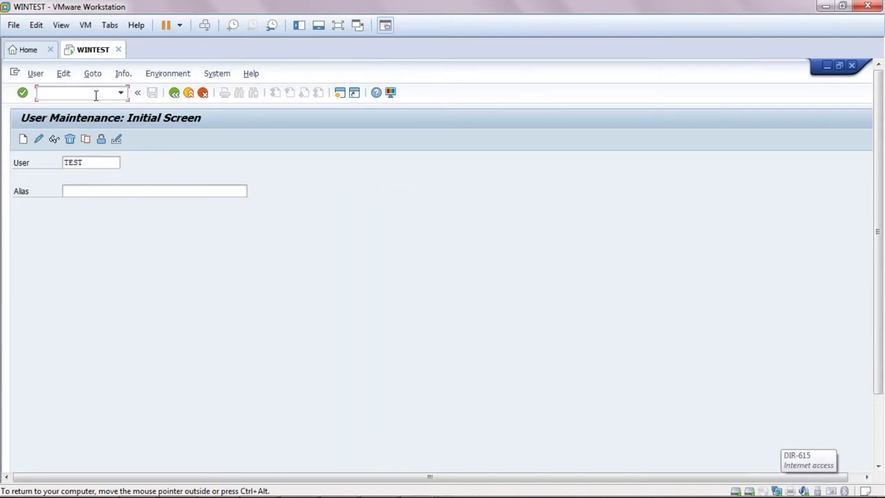
text(/sp01)
text(n)
key(Return)
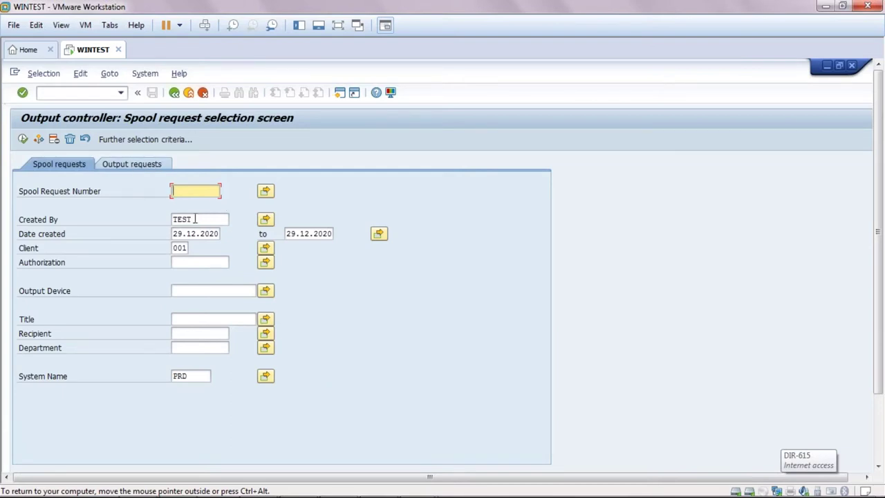
click(200, 219)
key(BackSpace)
key(BackSpace)
key(BackSpace)
key(BackSpace)
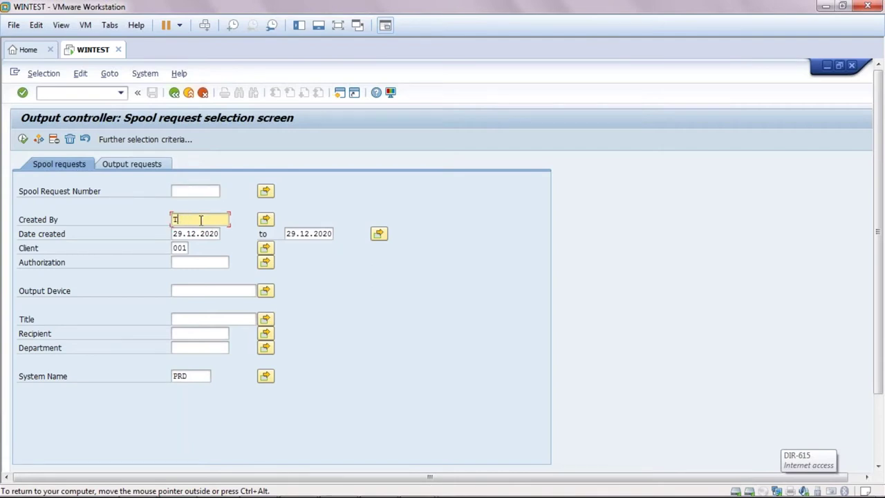
text(*)
click(23, 139)
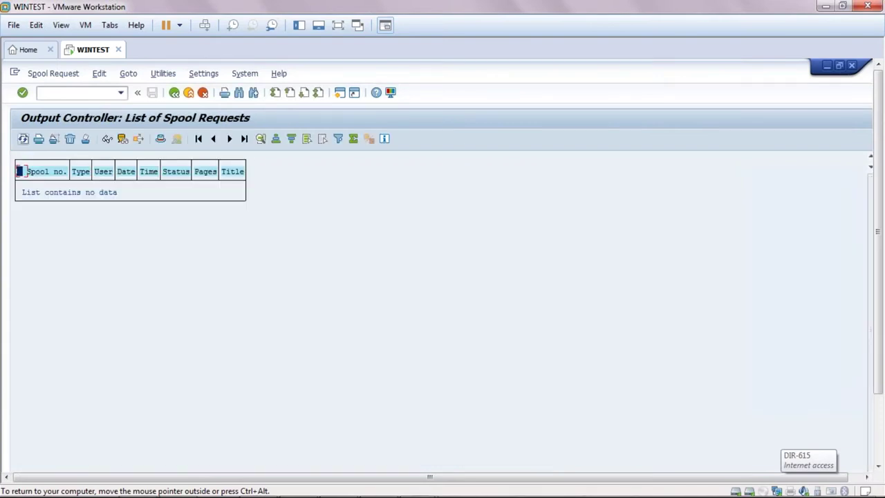
click(174, 92)
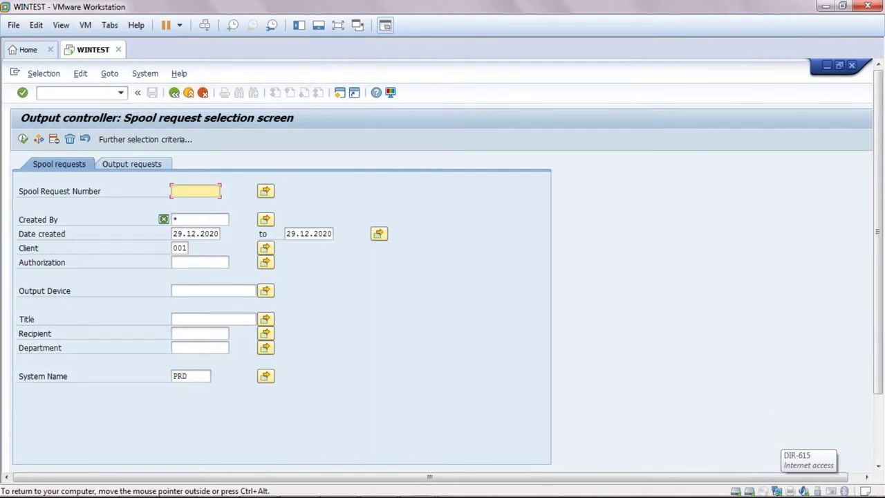
Step: Run transaction sm51 to display the SAP servers and close the Internet Explorer security message
click(63, 93)
text(n)
key(BackSpace)
text(/nsm)
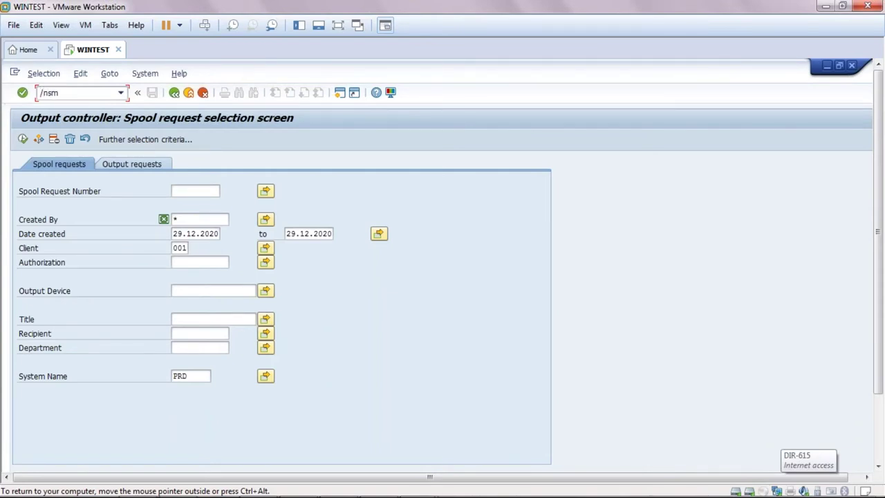
text(51)
key(Return)
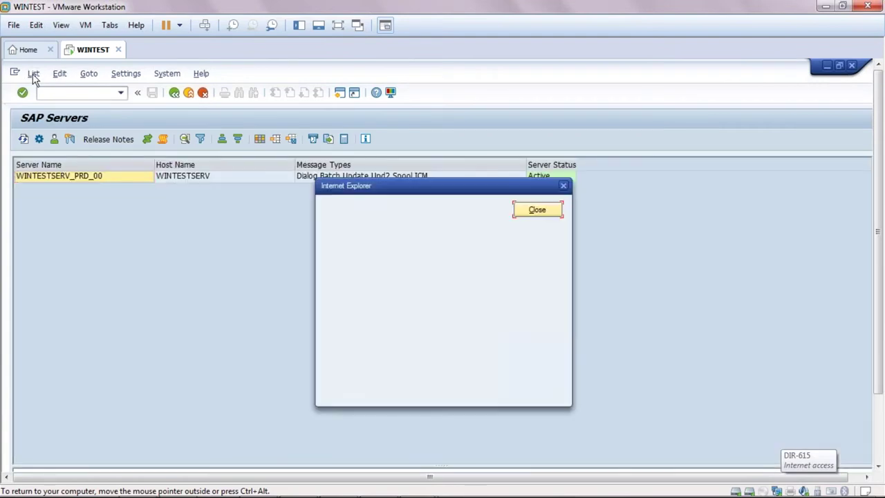
click(33, 74)
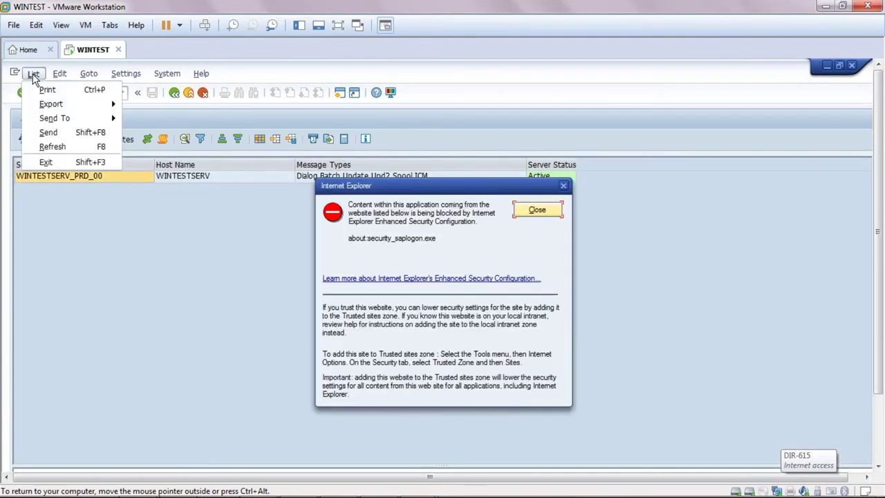
click(539, 217)
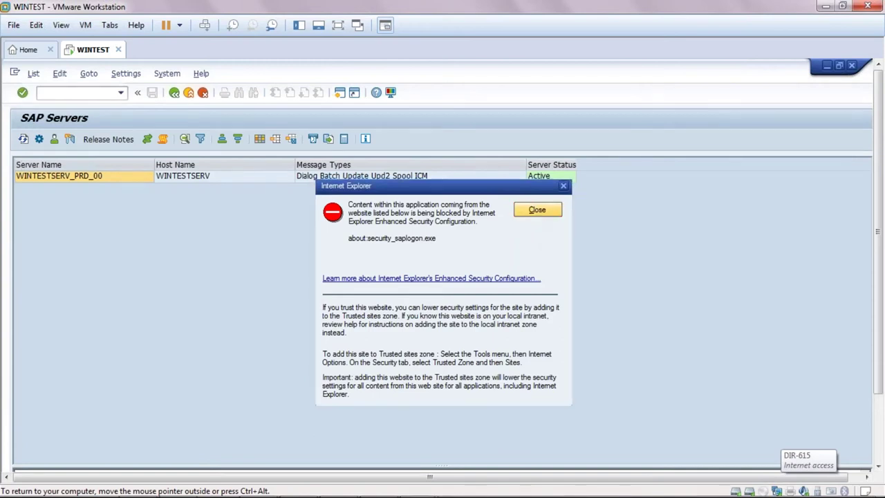
Step: Print the SAP server list to Test_Print_xyz_limited, check the status message, and cancel the Windows Print dialog
click(34, 74)
click(47, 90)
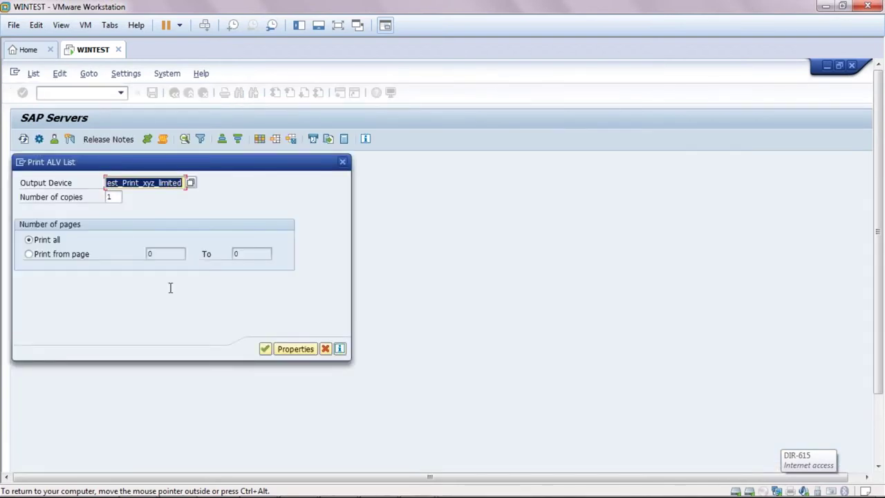
click(265, 351)
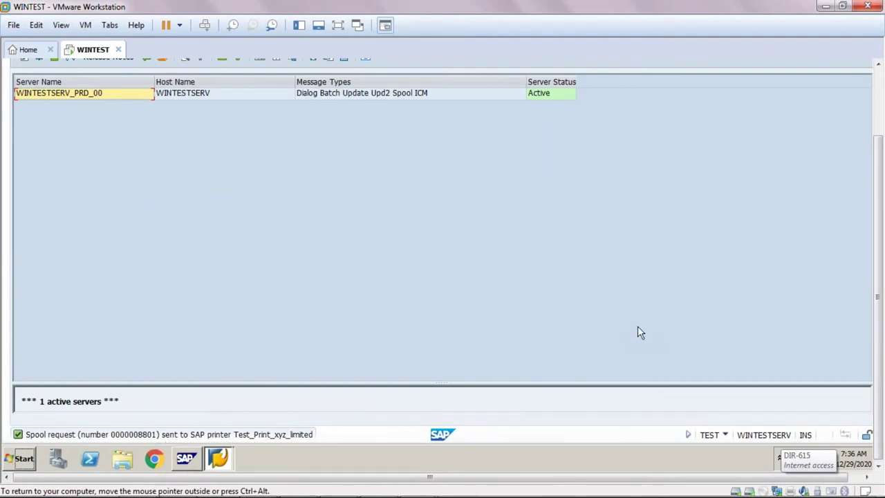
click(881, 95)
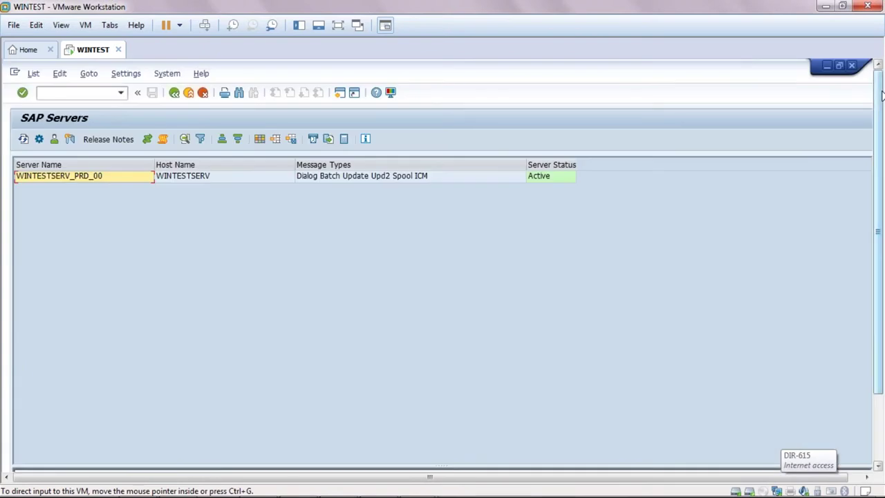
click(877, 421)
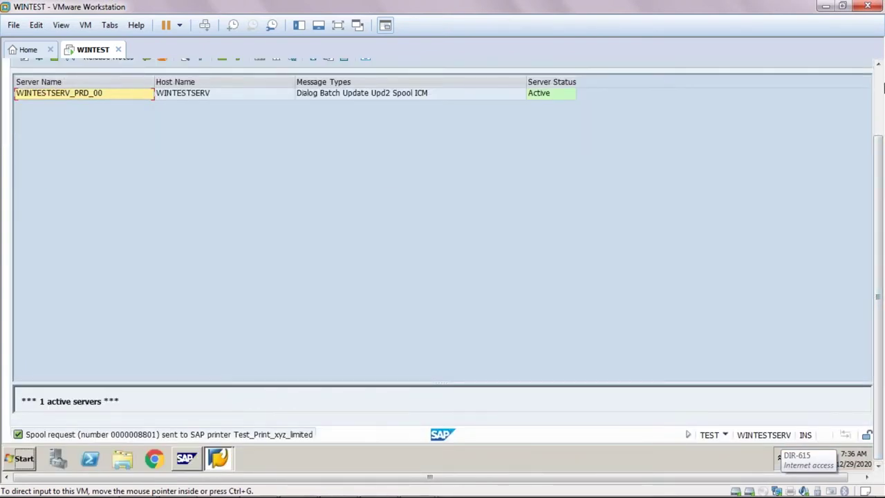
click(879, 95)
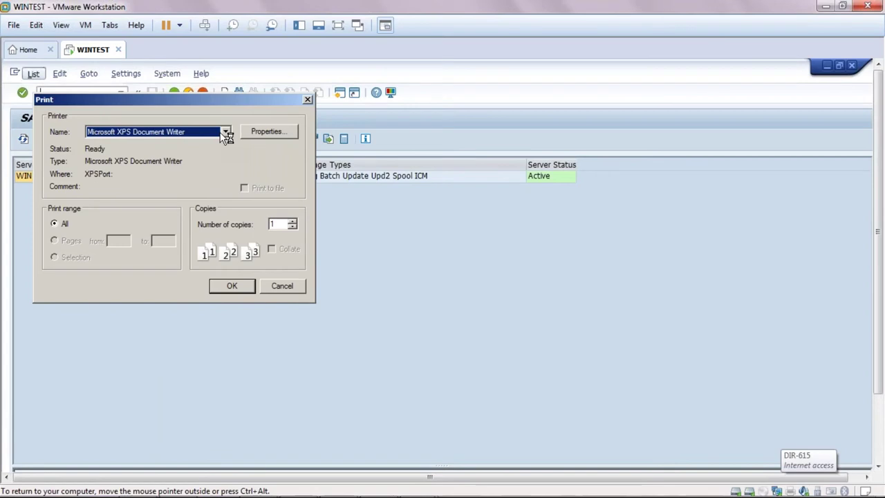
click(284, 288)
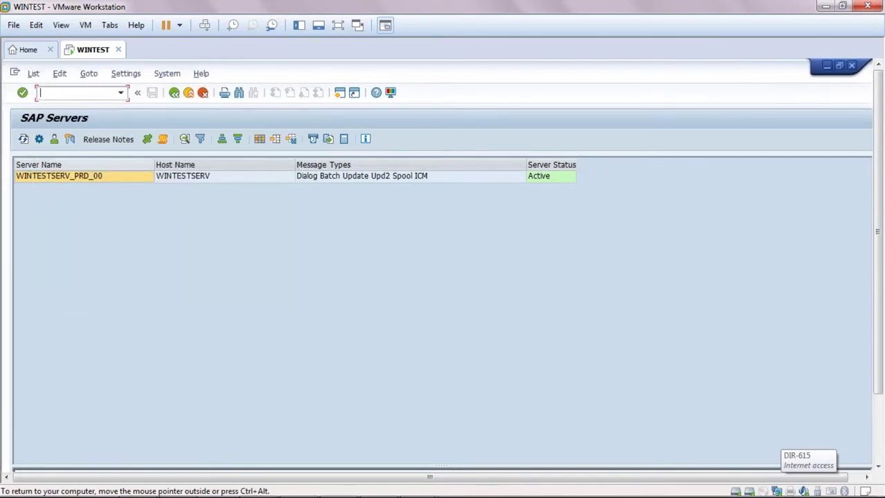
Step: Print the SAP server list to Test_Print_xyz_limited once more and cancel the Windows Print dialog
click(34, 75)
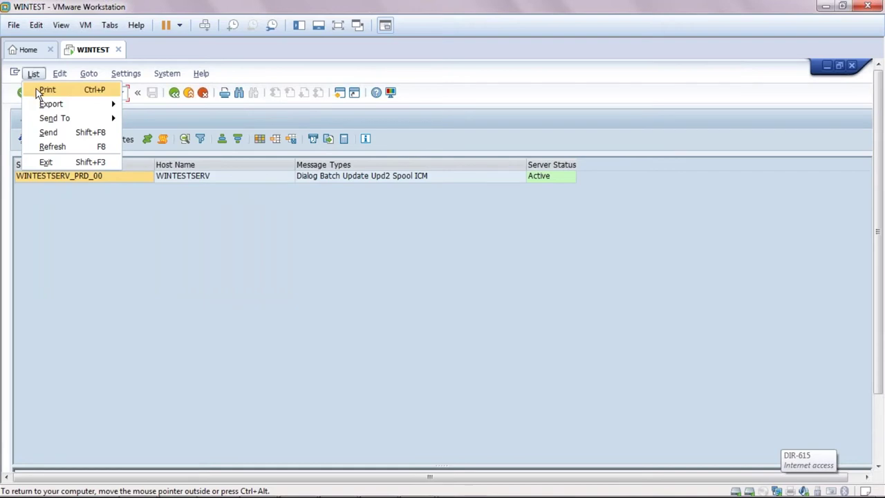
click(37, 90)
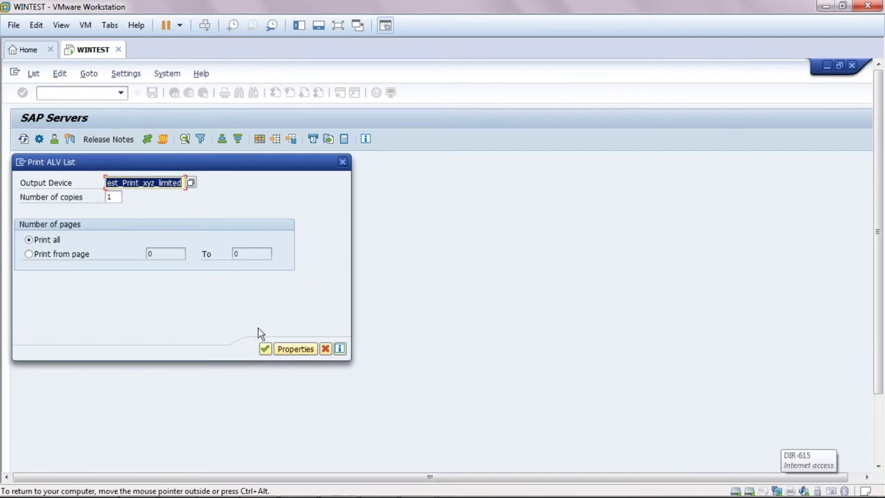
click(266, 349)
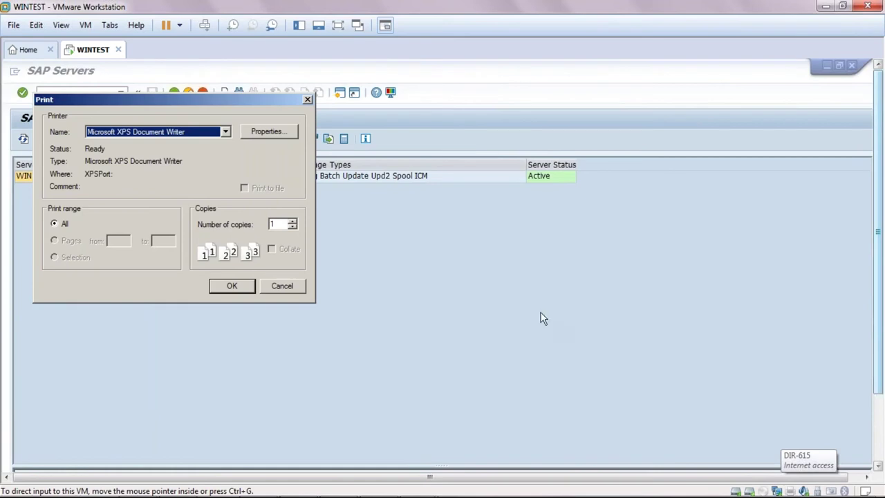
click(289, 287)
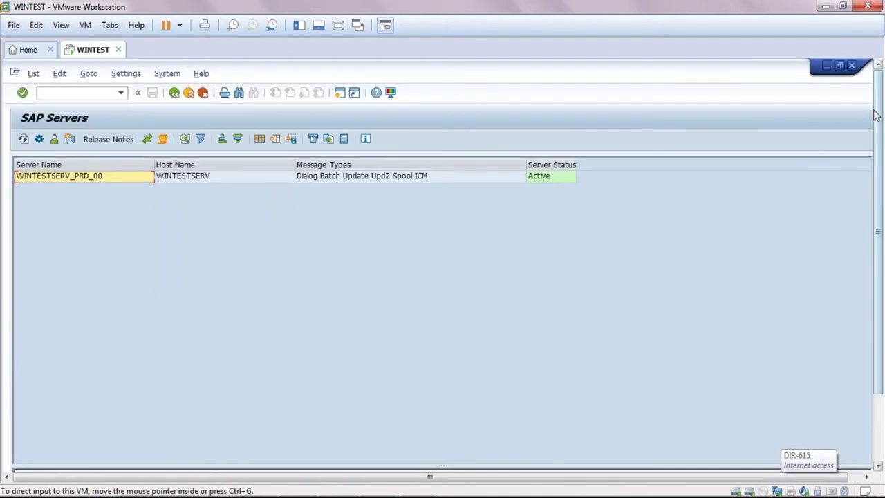
Step: Run transaction sp01 and list the spool requests created by user test
click(102, 91)
text(/nsp0)
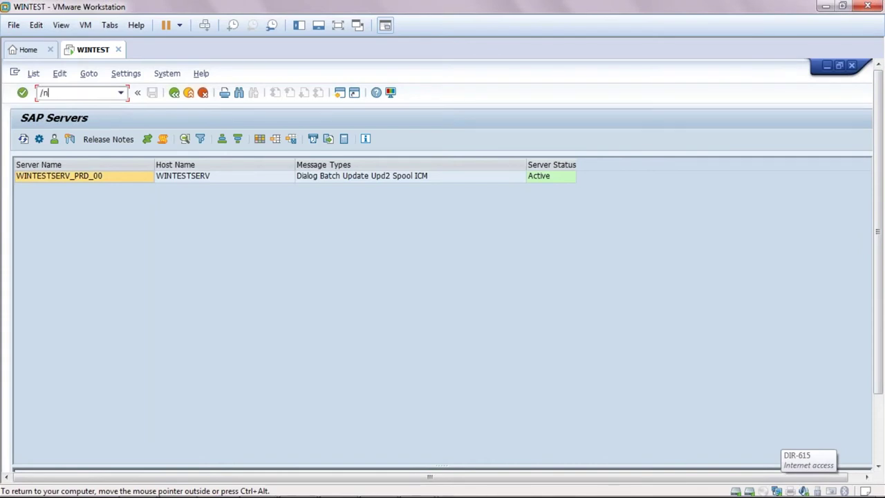
text(1)
click(23, 93)
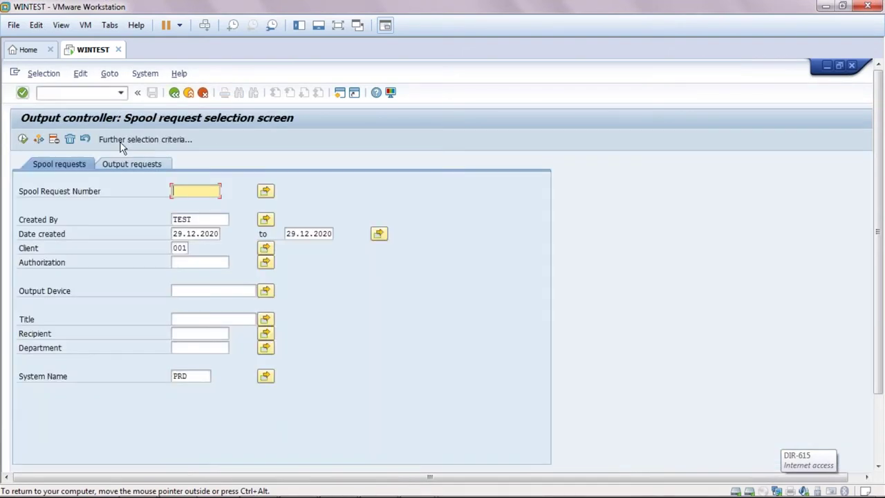
click(23, 139)
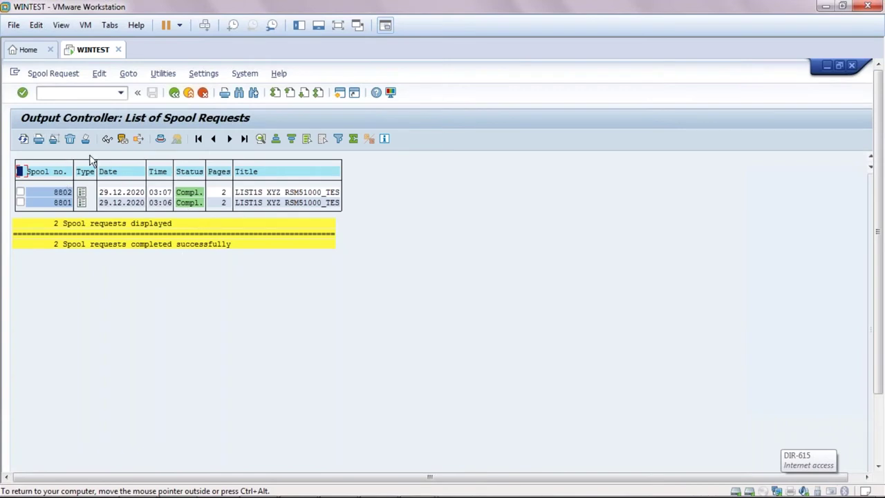
Step: Examine spool request 8802's deletion date, TemSe attributes and graphical contents, and return to the spool request list
double_click(63, 192)
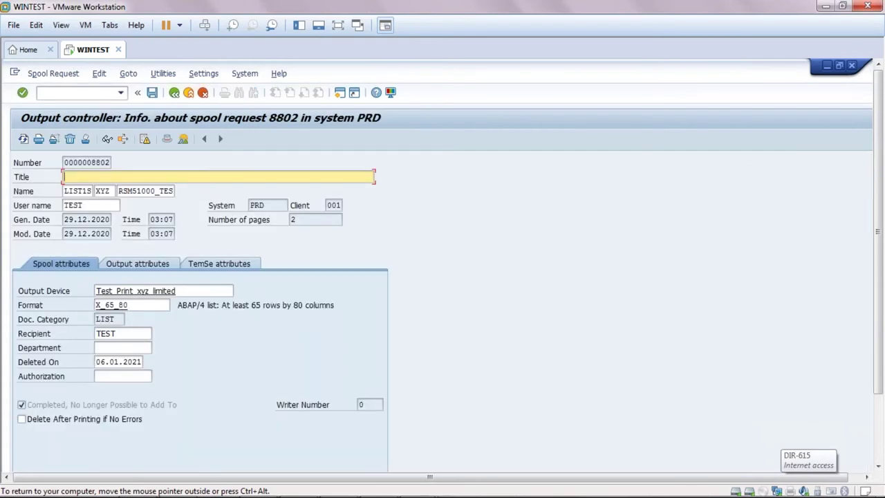
drag(103, 361, 141, 362)
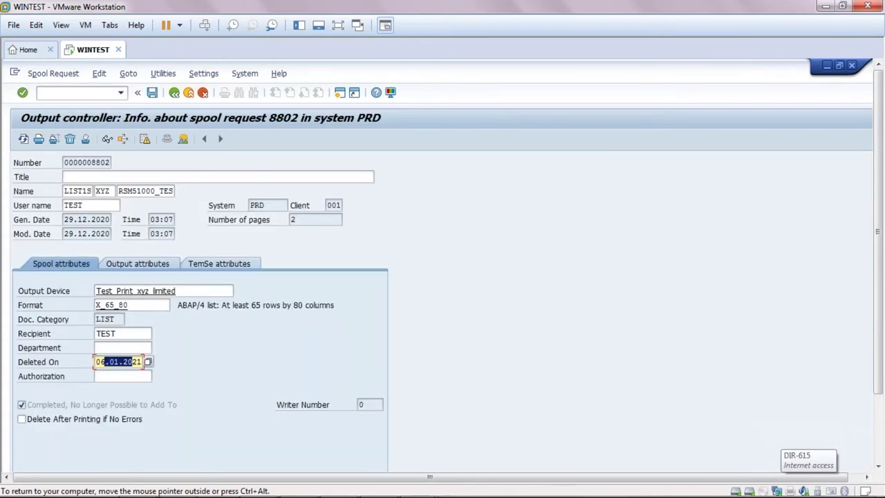
click(201, 263)
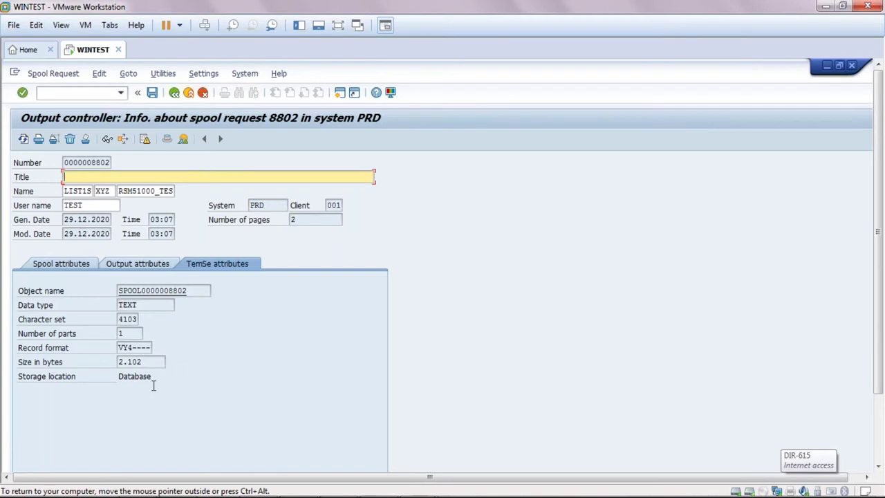
click(156, 362)
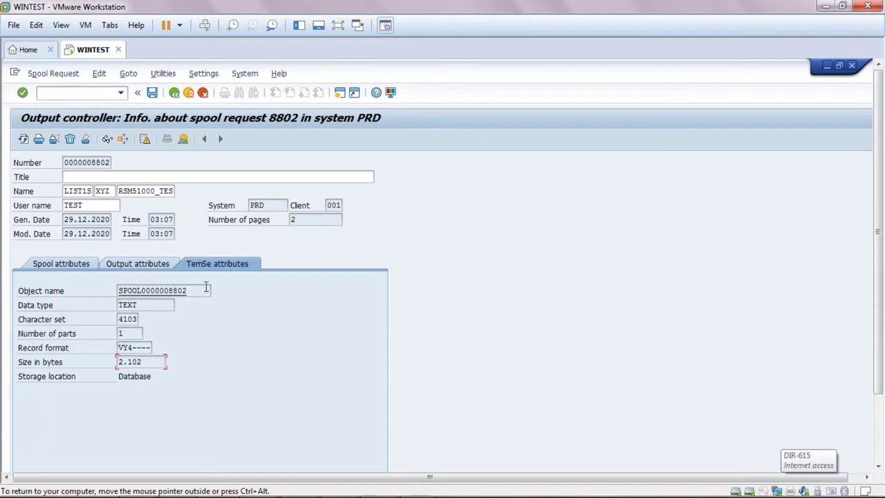
click(174, 93)
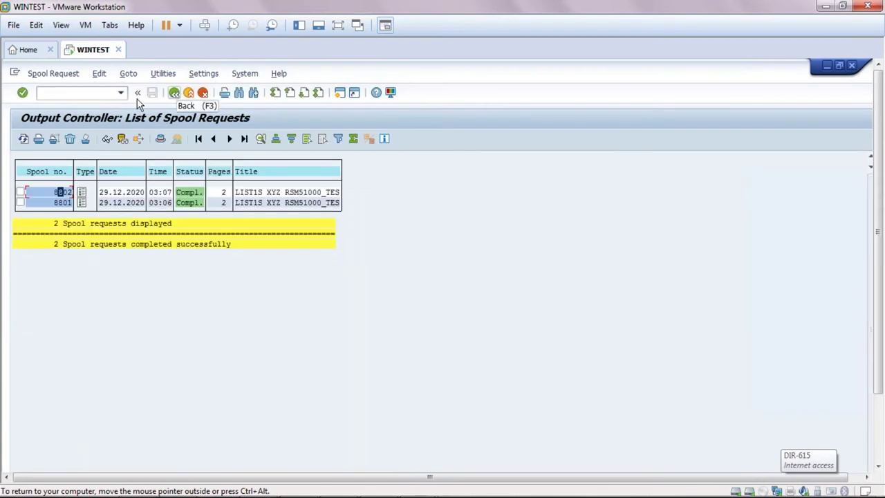
click(82, 193)
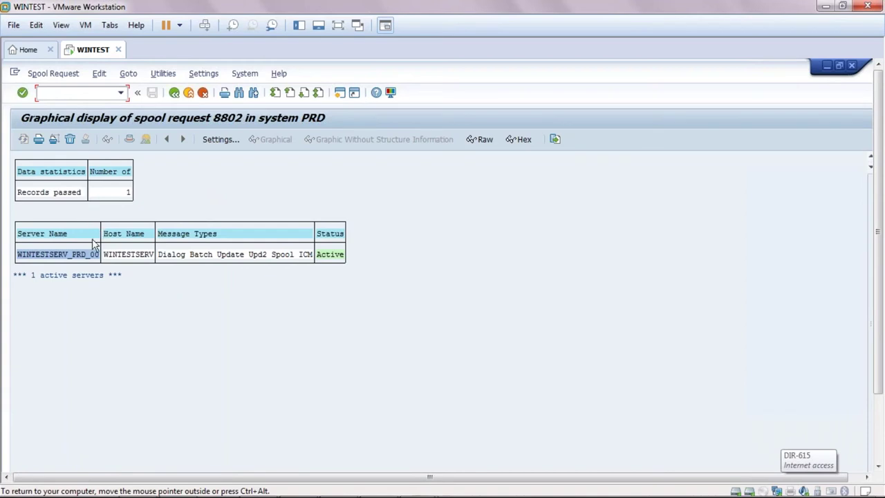
click(177, 95)
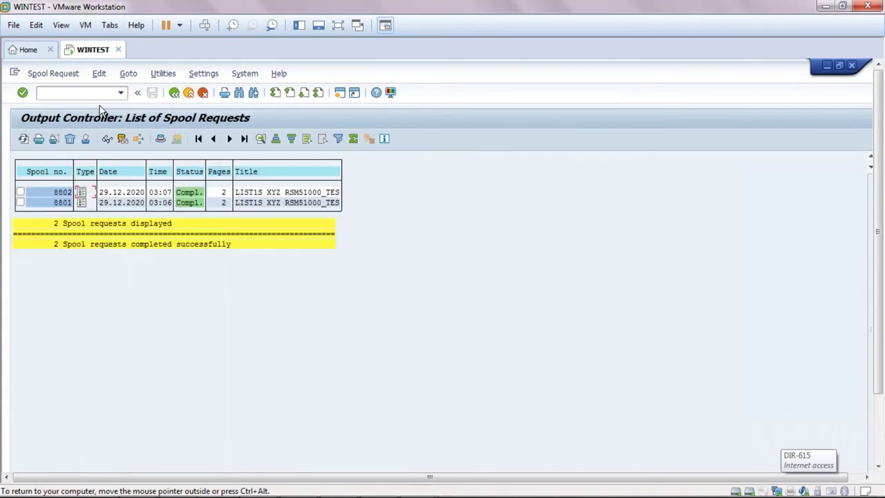
Step: Run transaction sp02, examine the graphical contents of spool request 8802, and return to the spool request list
text(/nsp02)
key(Return)
key(F8)
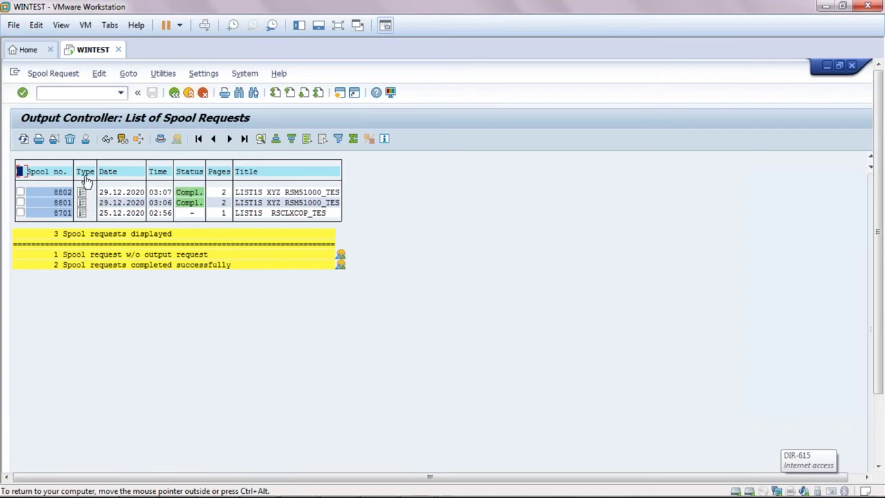
click(38, 192)
click(81, 195)
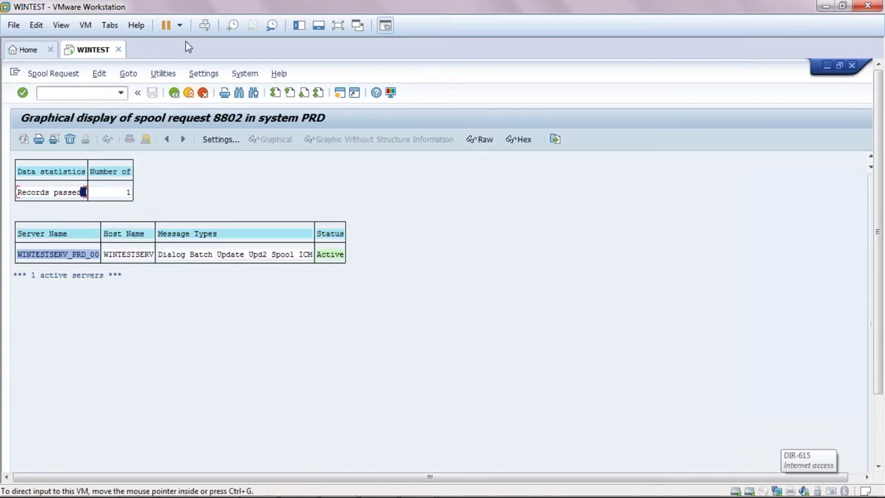
click(175, 92)
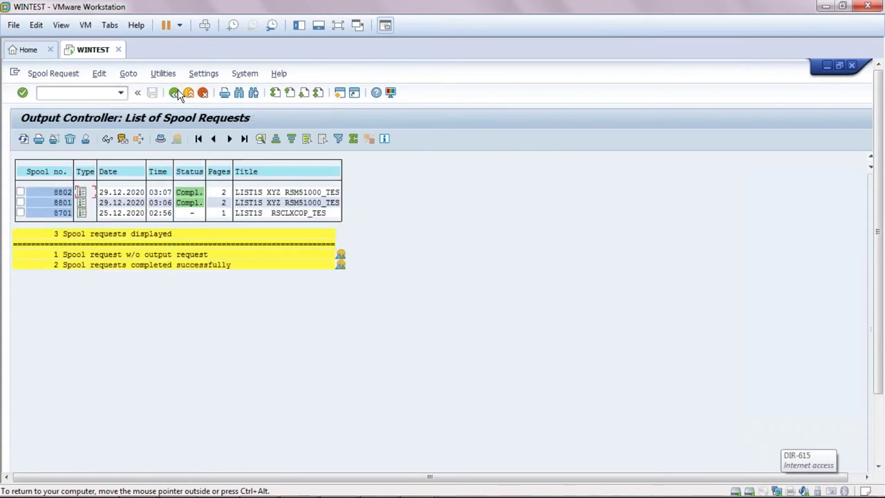
Step: Run transaction sm36 and define background job z_delete_old_spool with an immediate start condition
click(96, 93)
text(/nsm36)
key(Return)
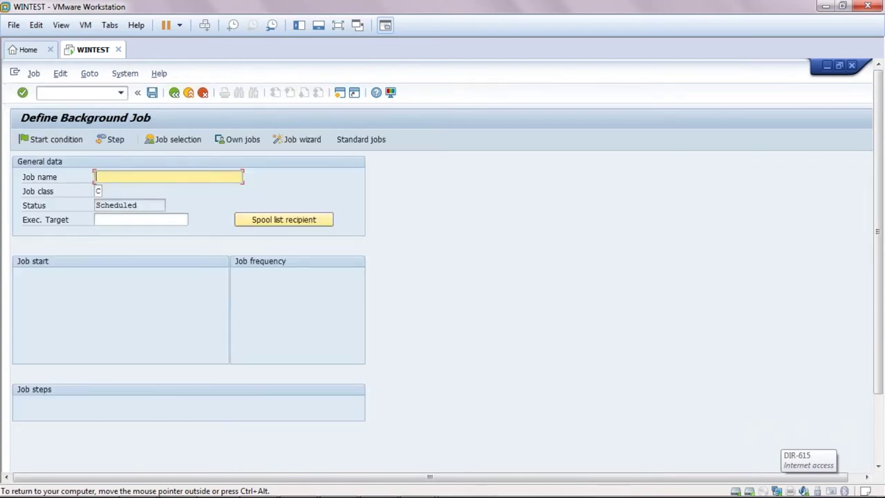
text(z_delete_old_spool)
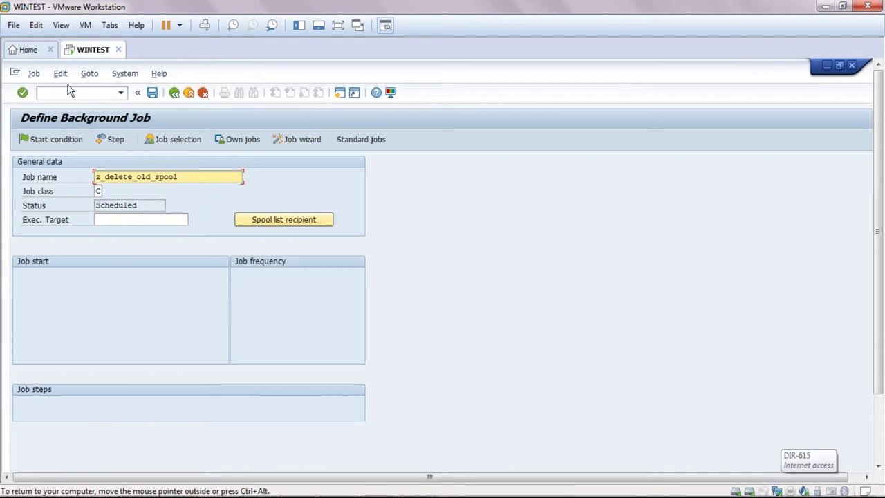
click(69, 139)
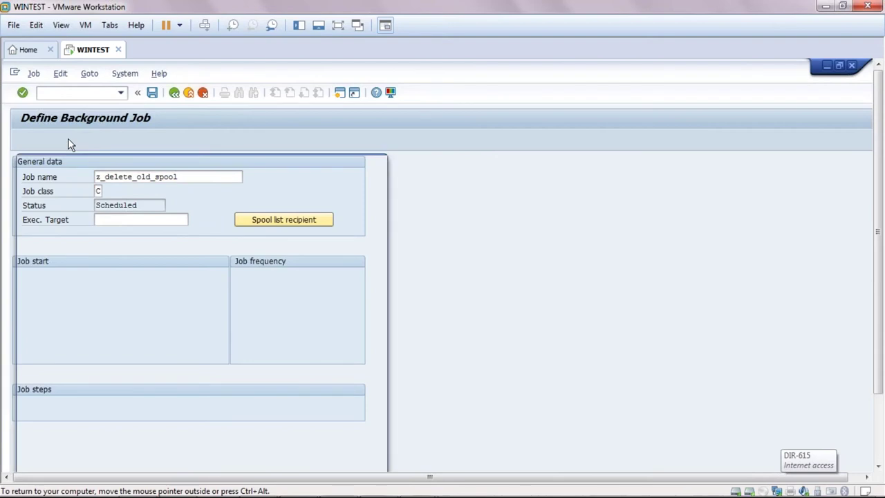
click(56, 200)
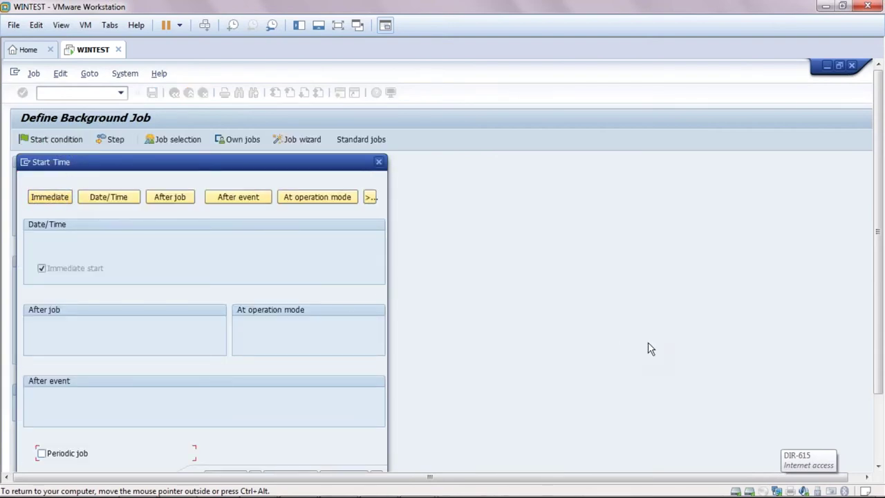
click(878, 434)
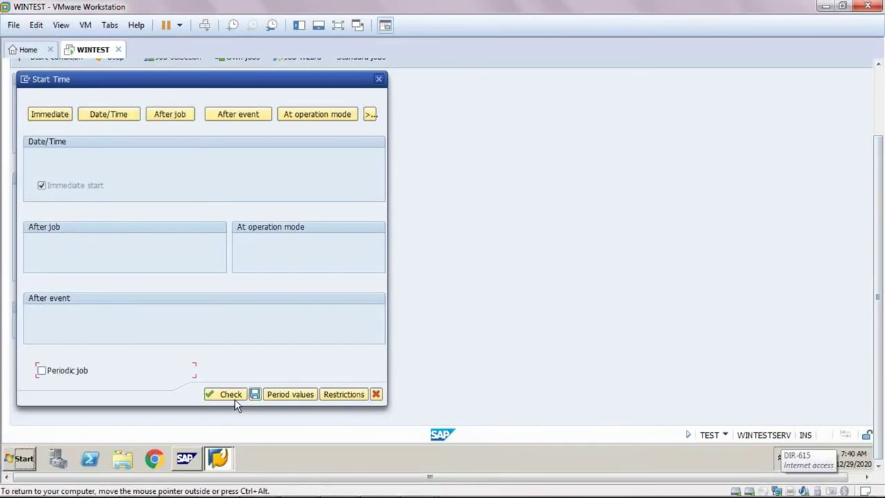
click(254, 394)
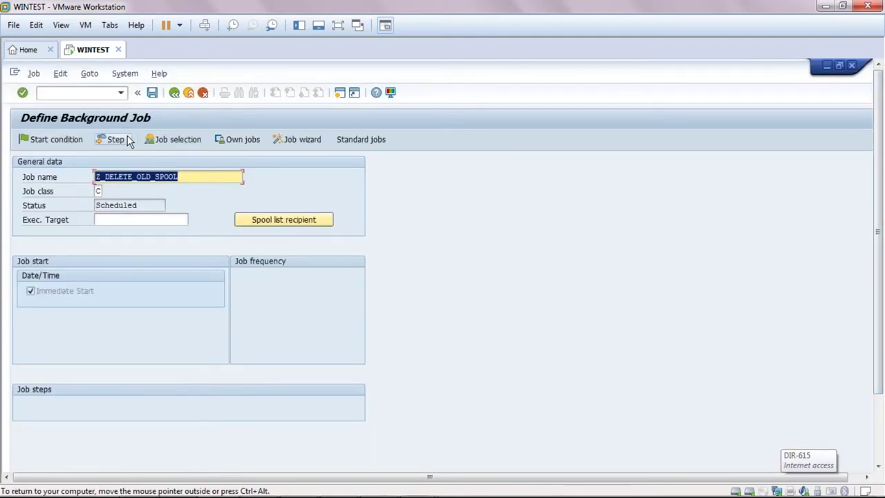
Step: Add a step running ABAP program rspo0043 to the background job, check it, and save the step
click(127, 139)
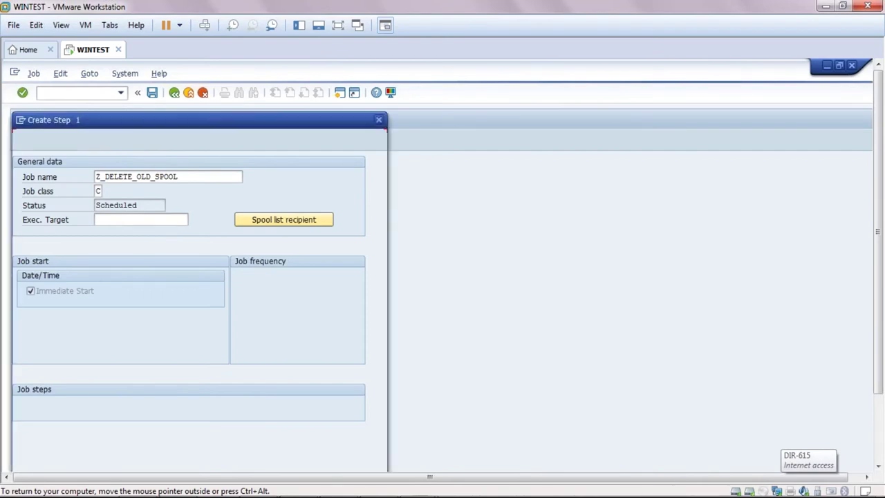
key(BackSpace)
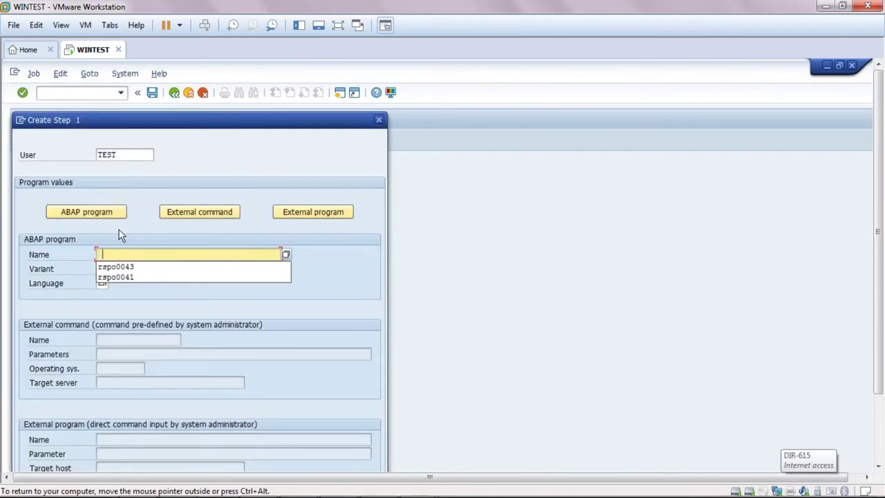
click(117, 266)
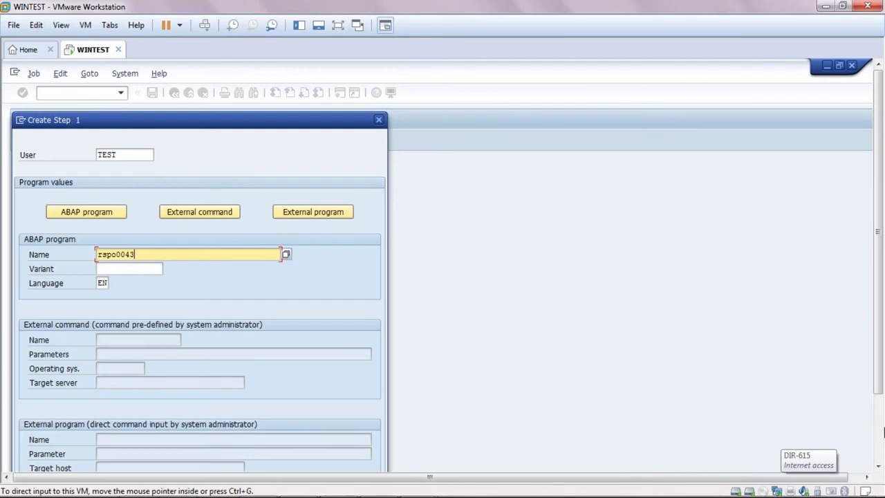
click(878, 432)
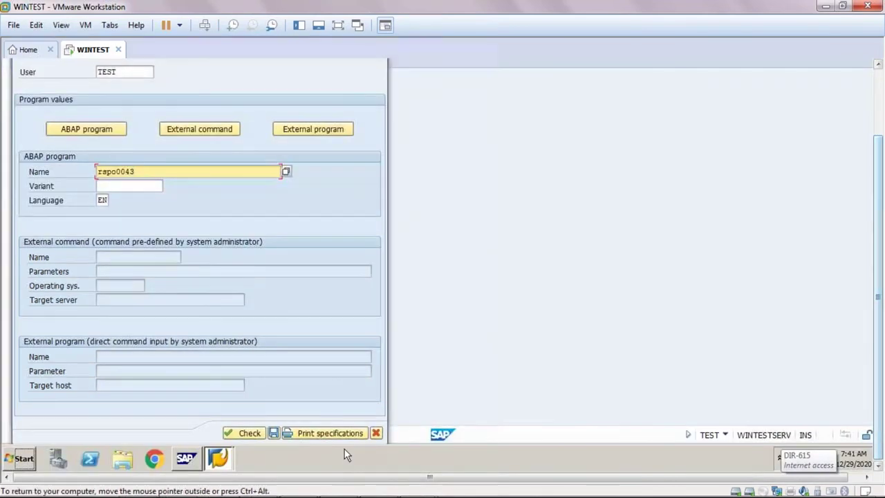
click(245, 435)
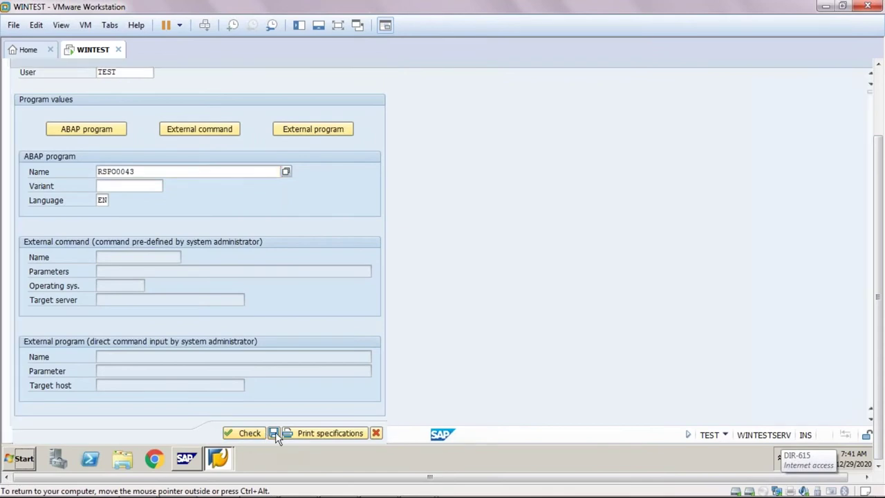
click(275, 434)
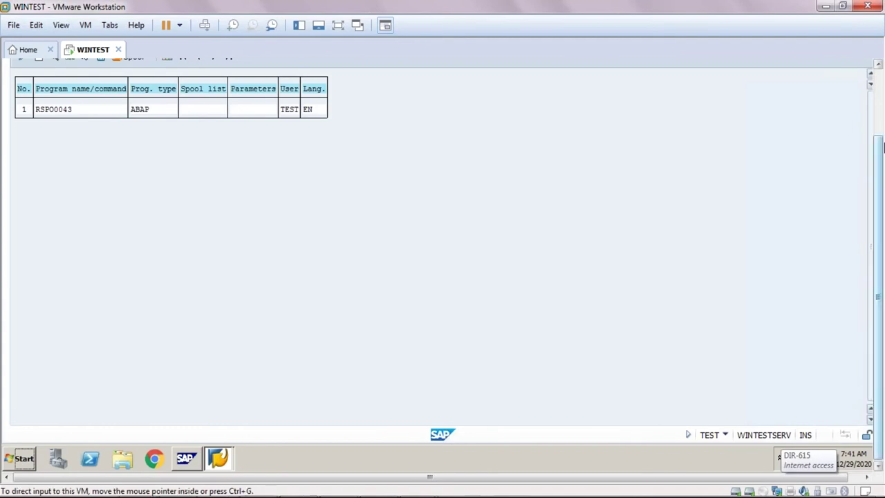
click(879, 126)
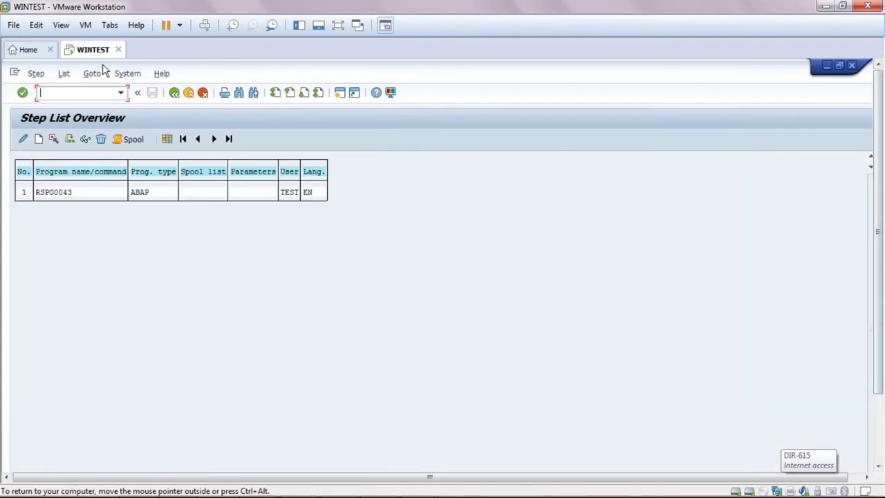
Step: Return to the job definition, show the virtual machine full screen, and save the job Z_DELETE_OLD_SPOOL
click(174, 93)
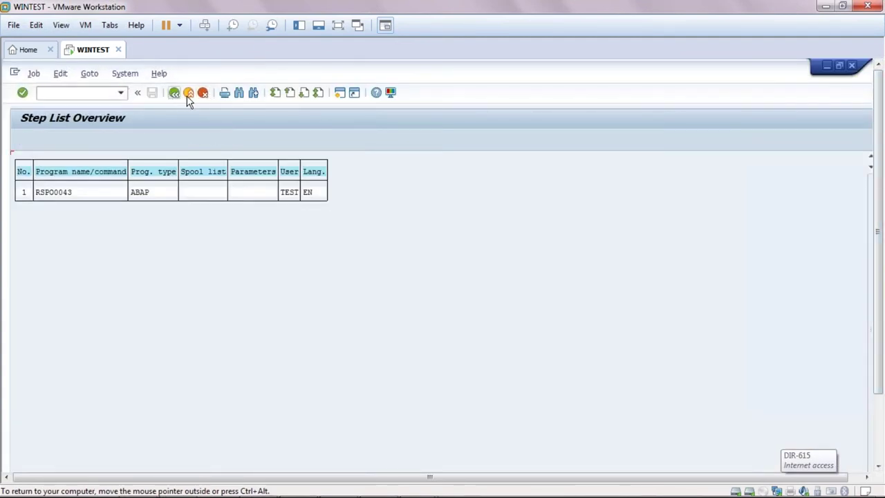
click(337, 25)
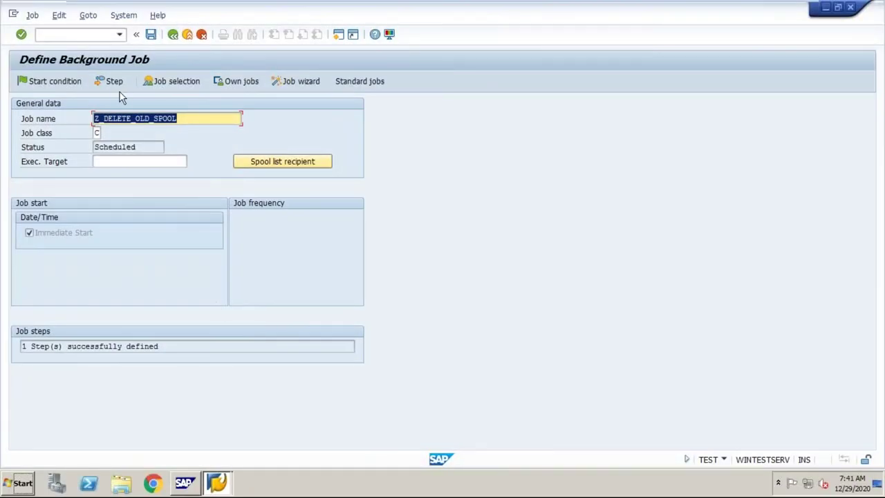
click(149, 38)
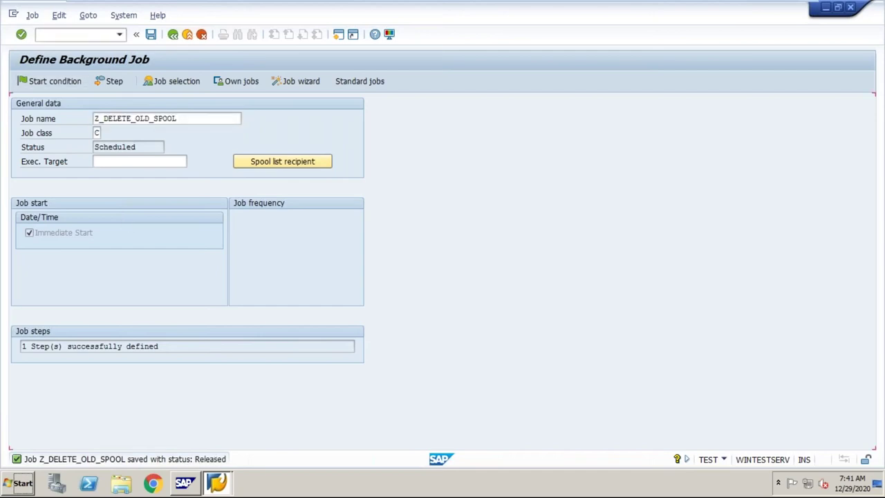
key(Delete)
text(/ns)
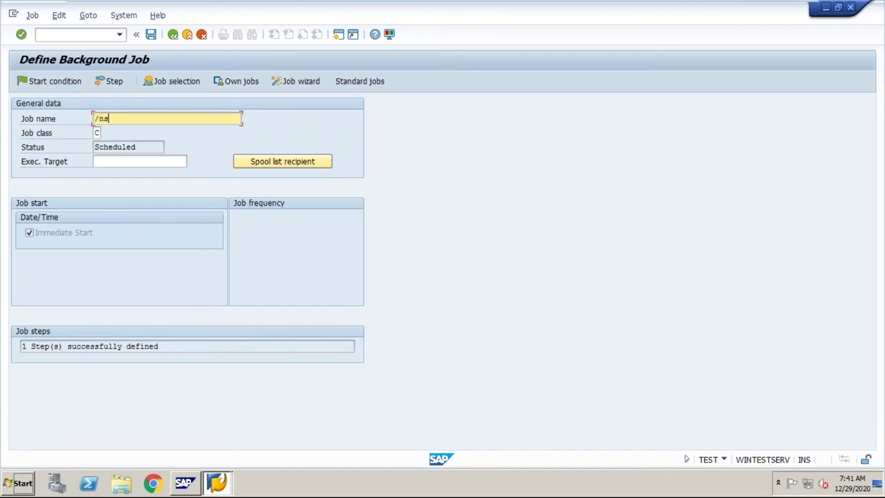
text(m37)
key(BackSpace)
text(_rd)
key(BackSpace)
key(BackSpace)
key(BackSpace)
key(BackSpace)
key(BackSpace)
key(BackSpace)
key(BackSpace)
key(BackSpace)
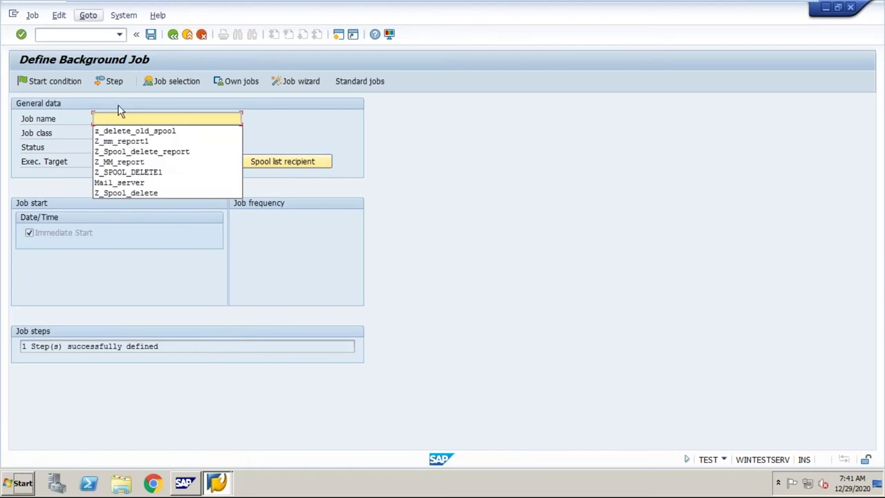
click(125, 131)
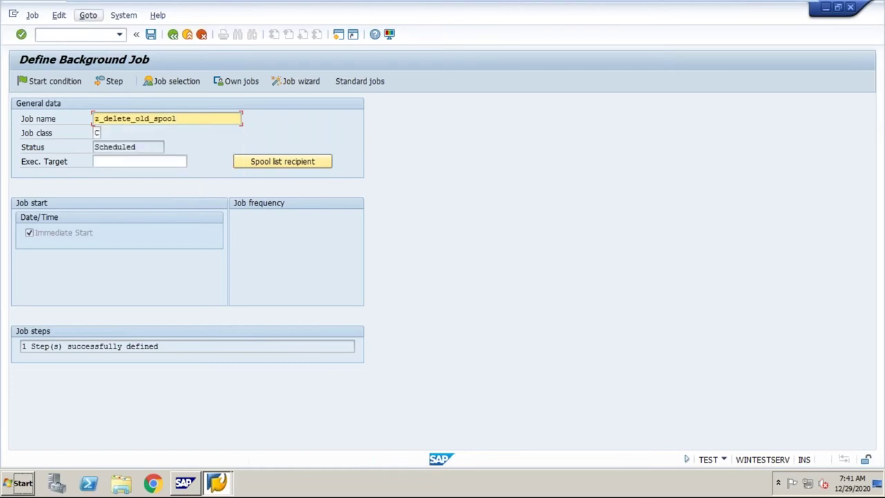
Step: Run transaction sm37 and list today's background jobs of user TEST to check the status of Z_DELETE_OLD_SPOOL
click(80, 35)
text(/nsm)
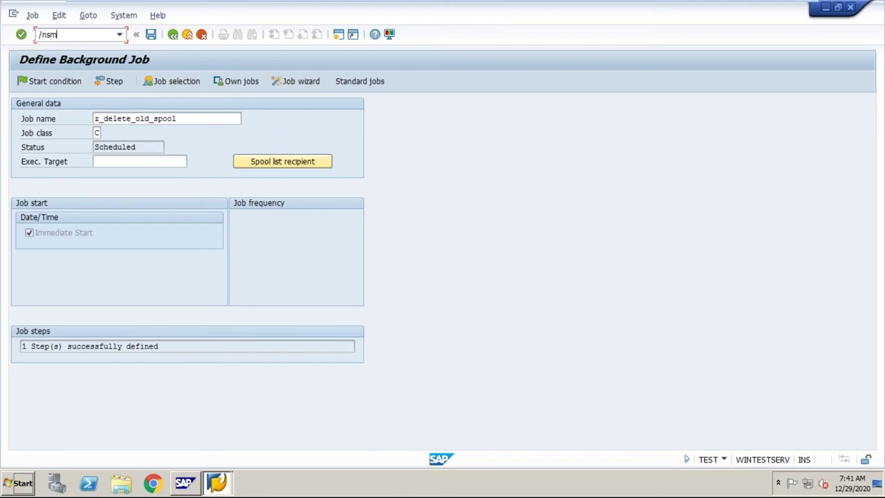
text(37)
click(23, 37)
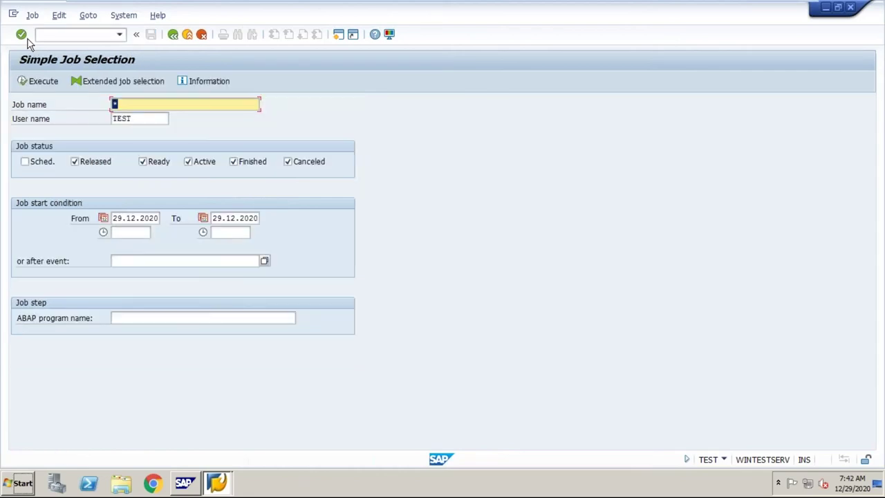
click(43, 81)
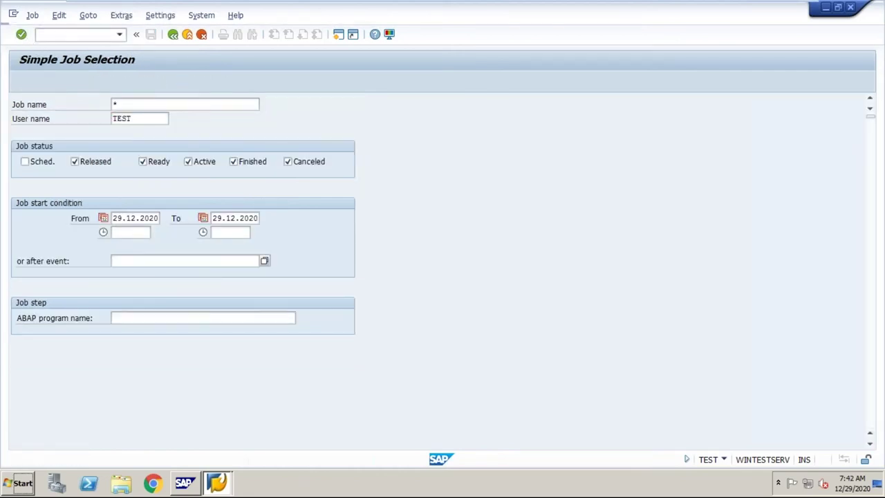
key(F8)
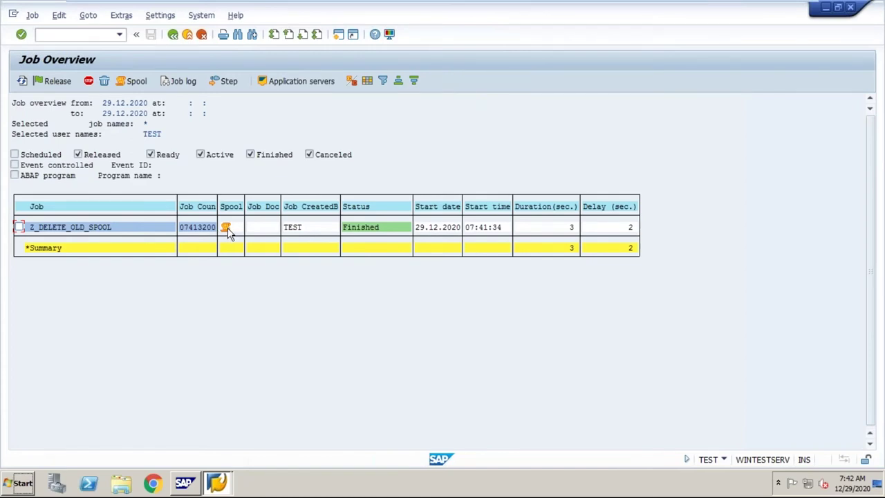
Step: Open a new SAP session and list the user's own spool requests with transaction sp02
click(338, 36)
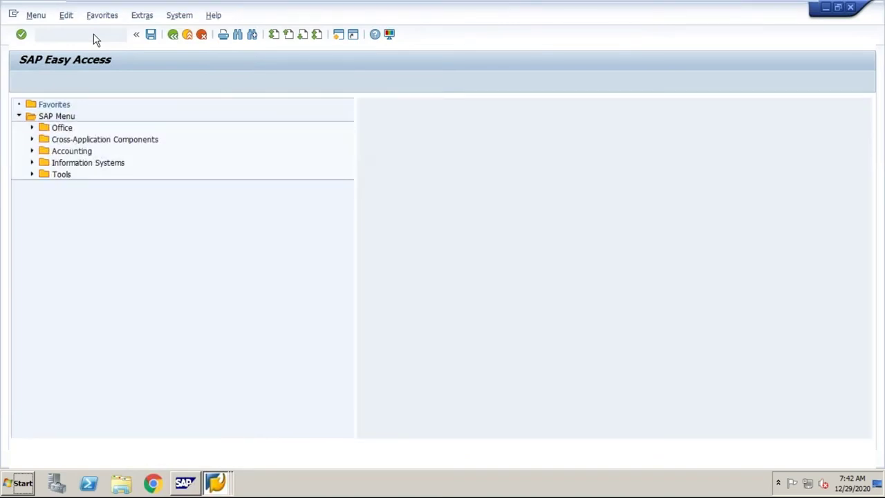
click(52, 35)
text(/nsu02)
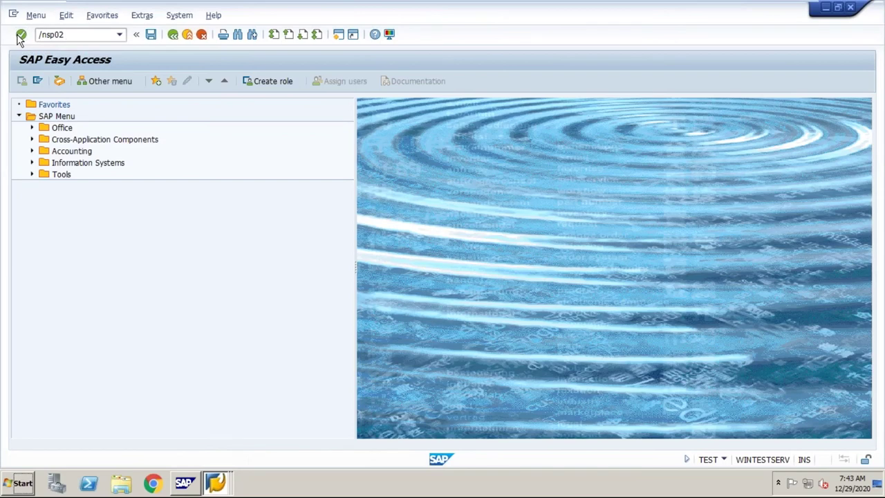
click(19, 37)
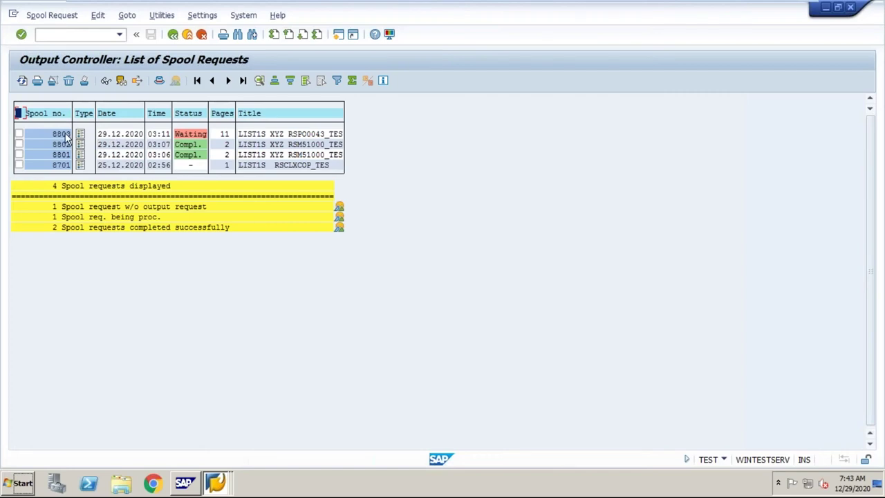
Step: Run transaction sp01 and list the spool requests created by user TEST on 29.12.2020
click(83, 37)
text(/nsp01)
key(Return)
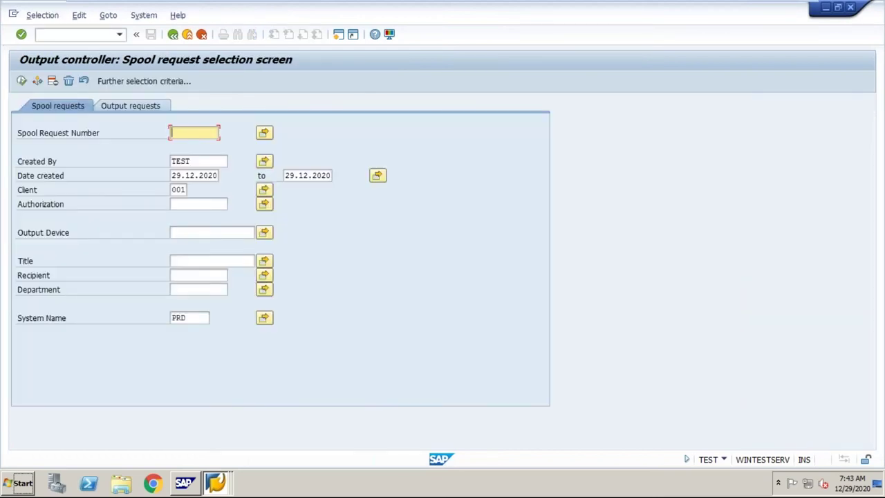
click(21, 81)
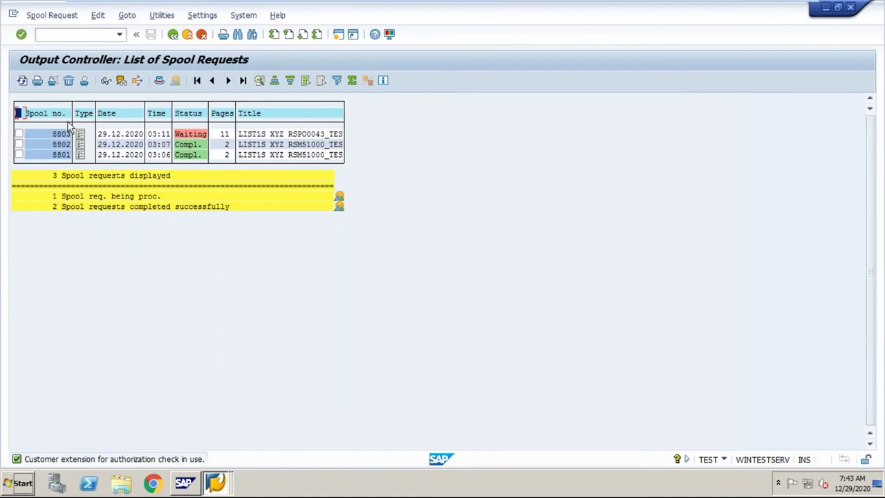
Step: Open the contents of spool request 8803 and examine the RSPO0043 consistency check output through its last displayed page
click(80, 133)
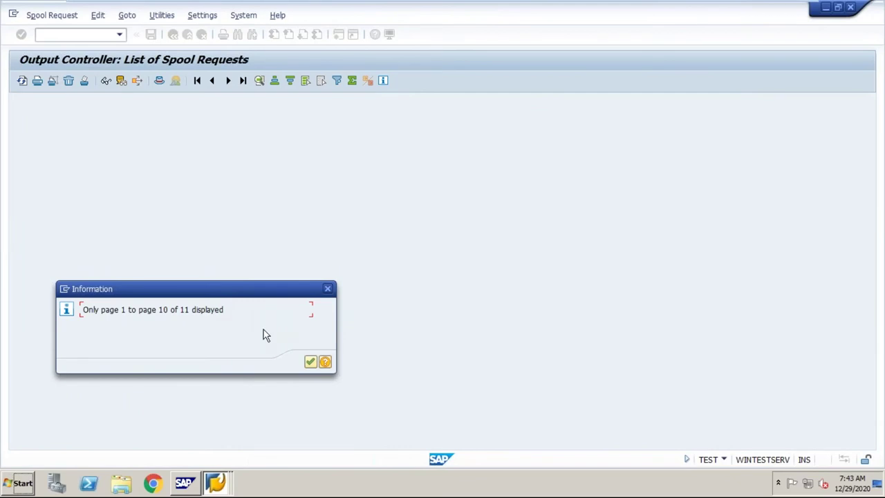
click(314, 364)
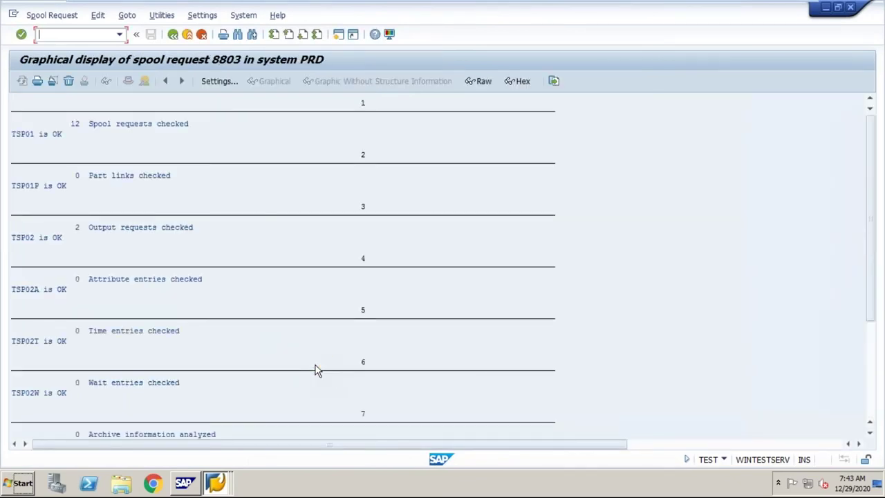
key(ctrl+slash)
text(/nsm51)
click(874, 383)
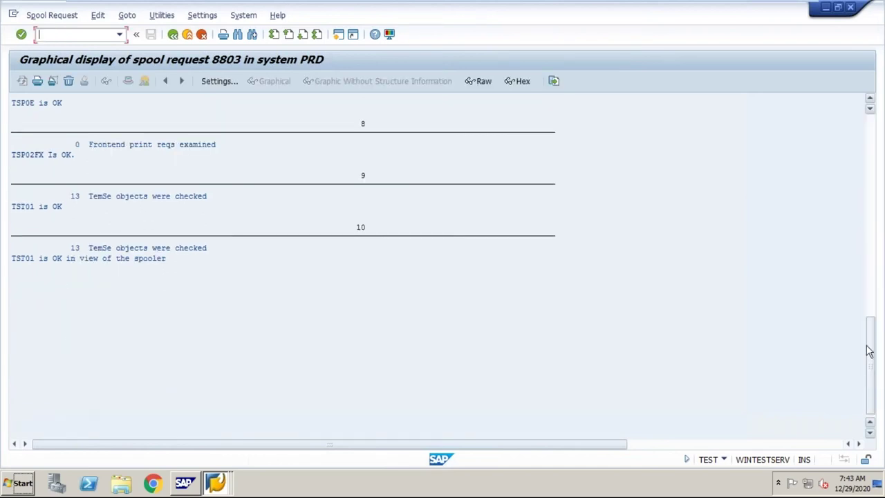
click(873, 145)
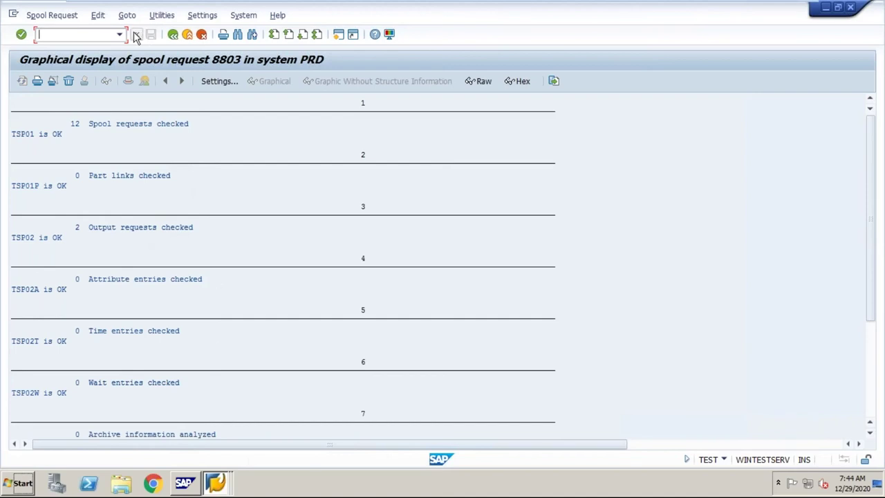
Step: Run transaction sp12, perform the TemSe data consistency check, and delete the inconsistent object JOBLGX_ZOMBIE_X58179
text(/nsp12)
key(Return)
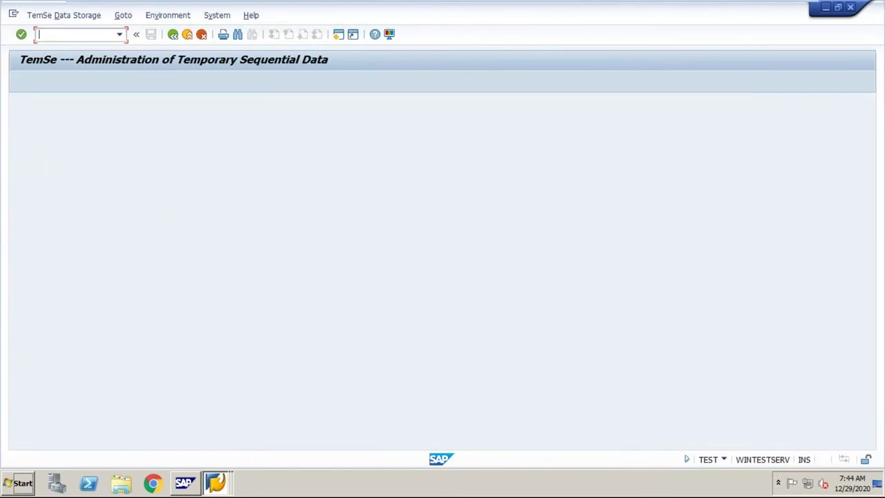
click(60, 17)
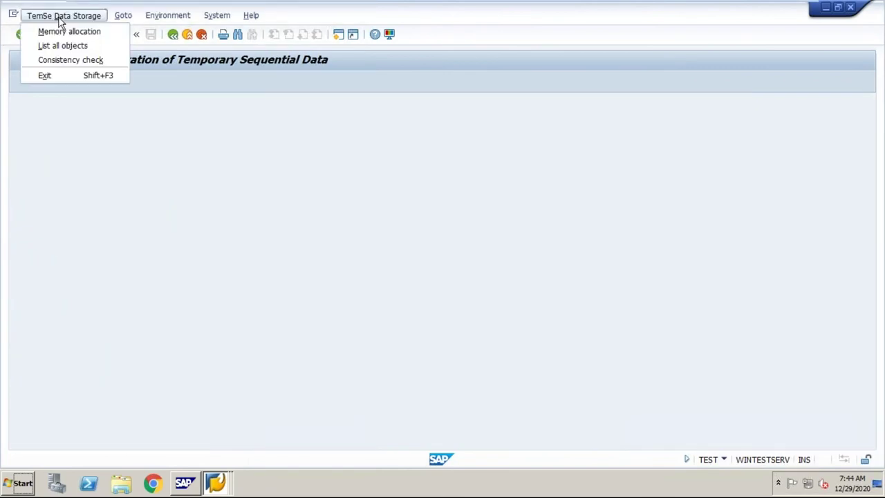
click(63, 59)
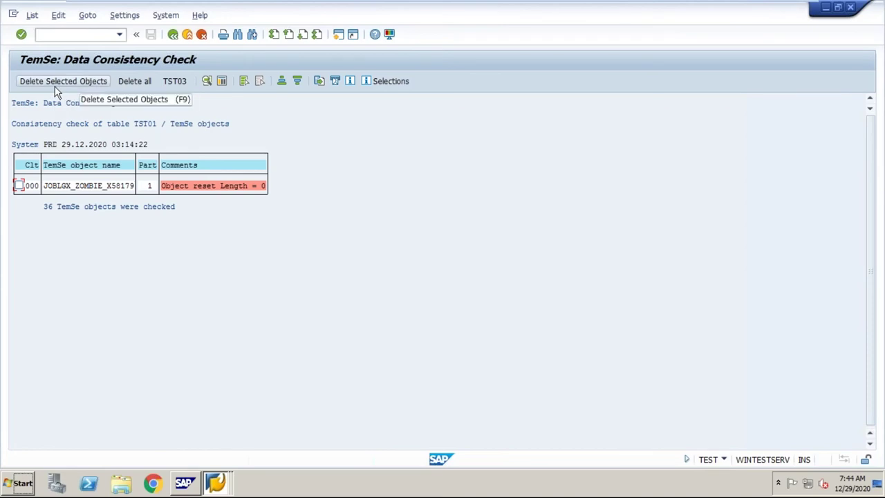
click(19, 186)
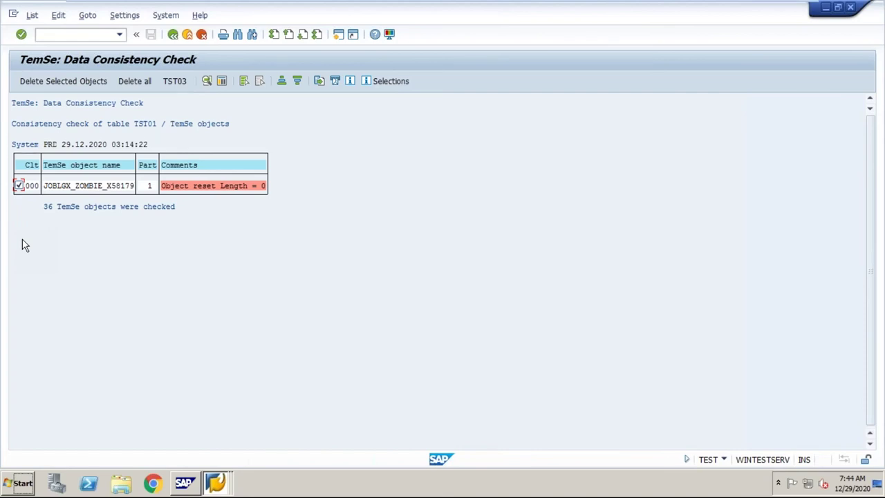
click(143, 83)
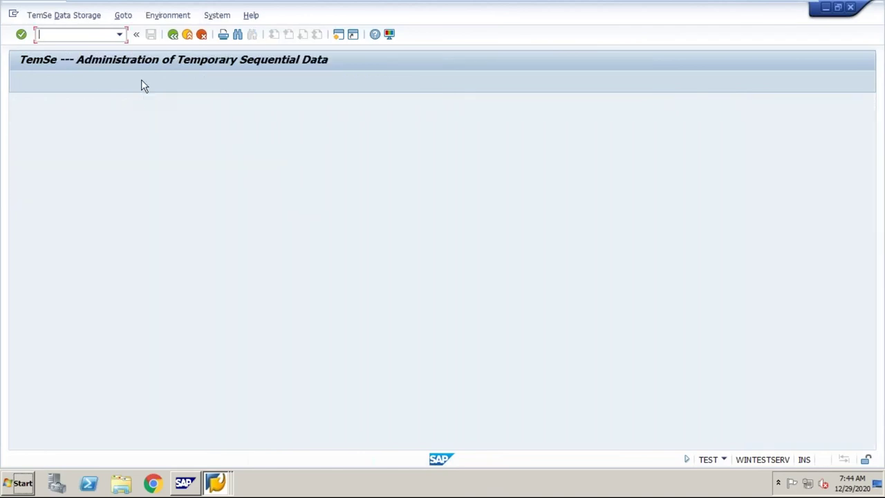
Step: Display the TemSe memory allocation statistics and examine the bytes in database and file for clients 001 and 800
click(62, 17)
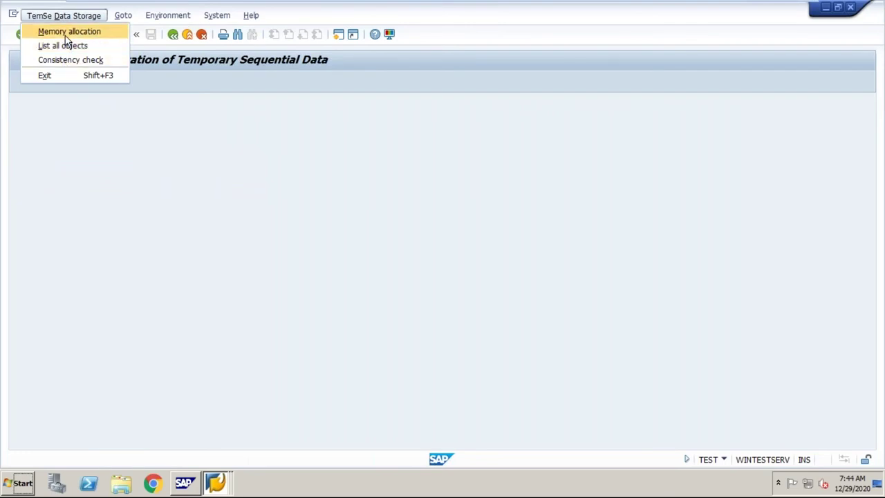
click(65, 36)
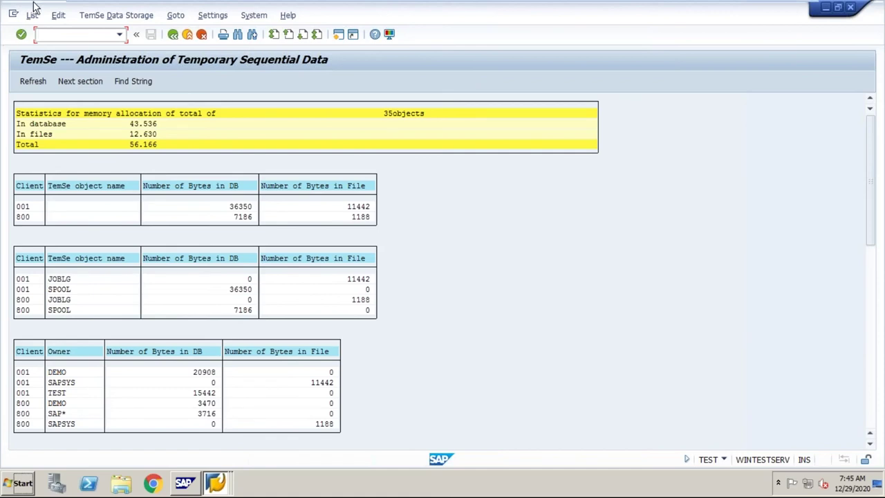
click(50, 134)
click(29, 210)
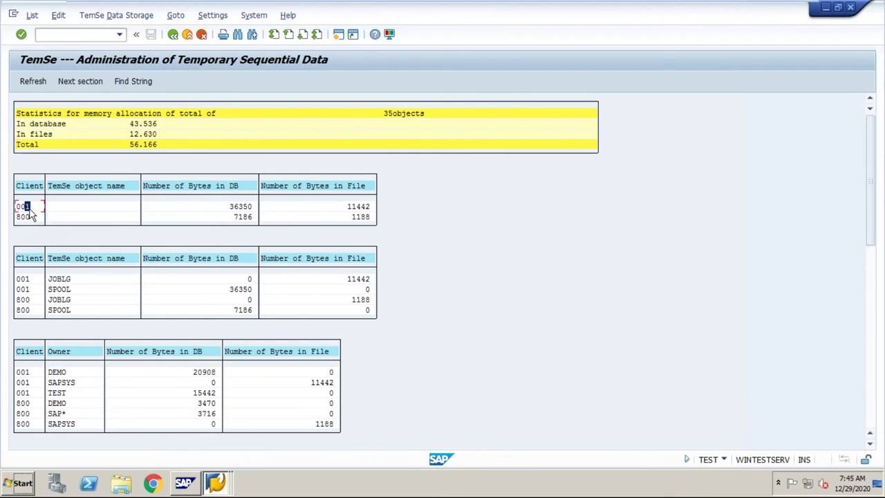
click(28, 216)
click(242, 215)
click(244, 207)
click(359, 207)
click(177, 38)
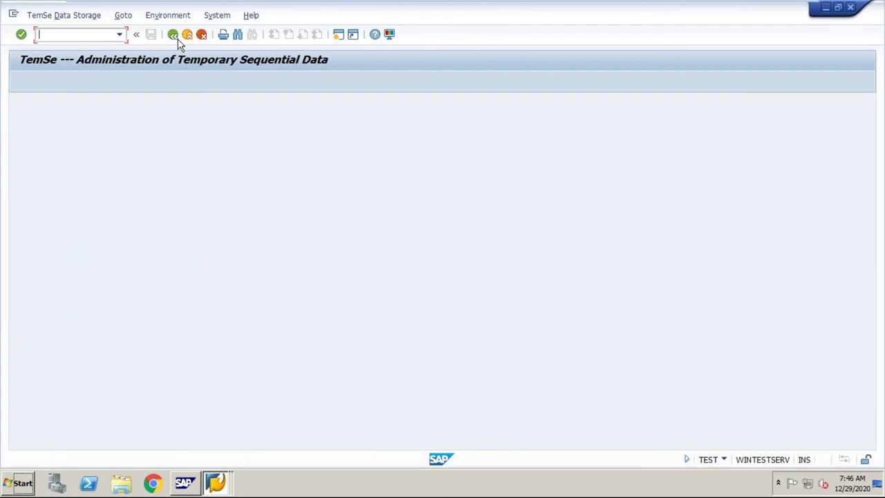
text(/nspa)
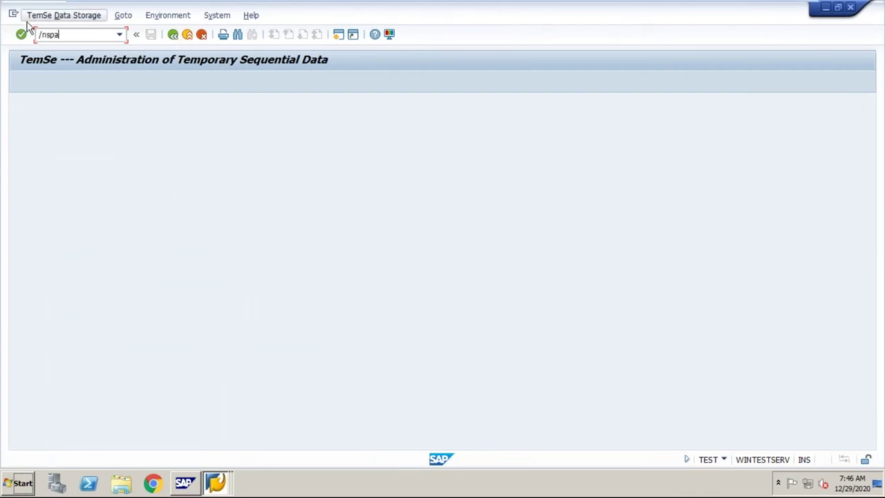
text(d)
key(Return)
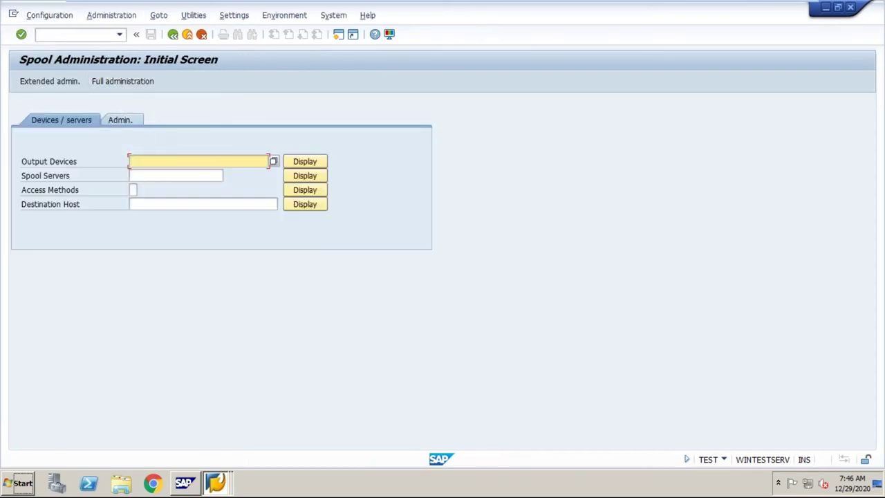
click(115, 80)
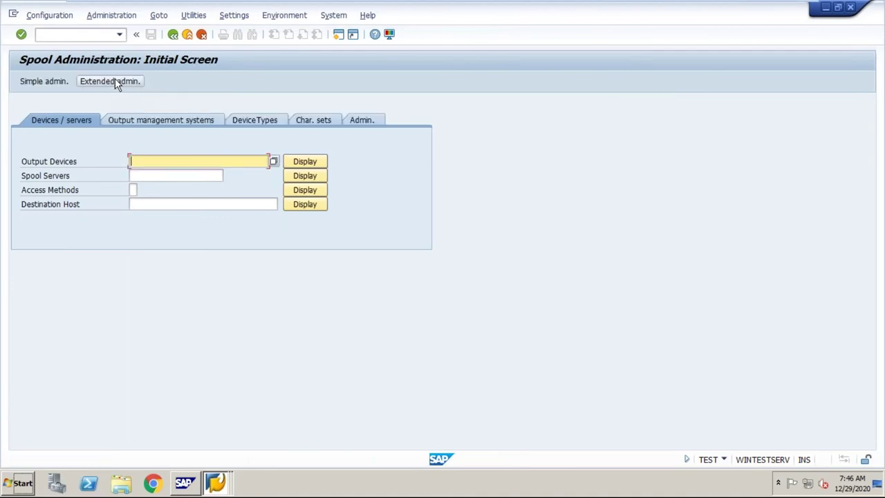
click(177, 38)
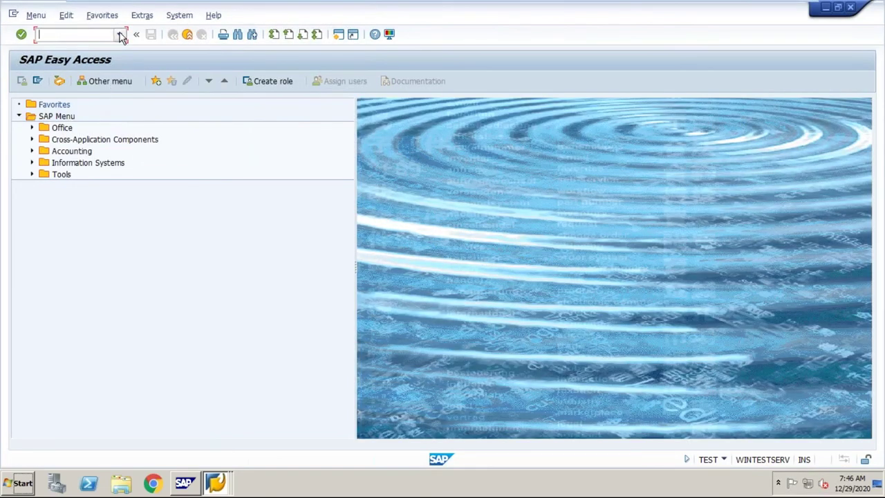
Step: Run transaction spad and open the Delete Old Spool Requests function of spool administration
click(121, 35)
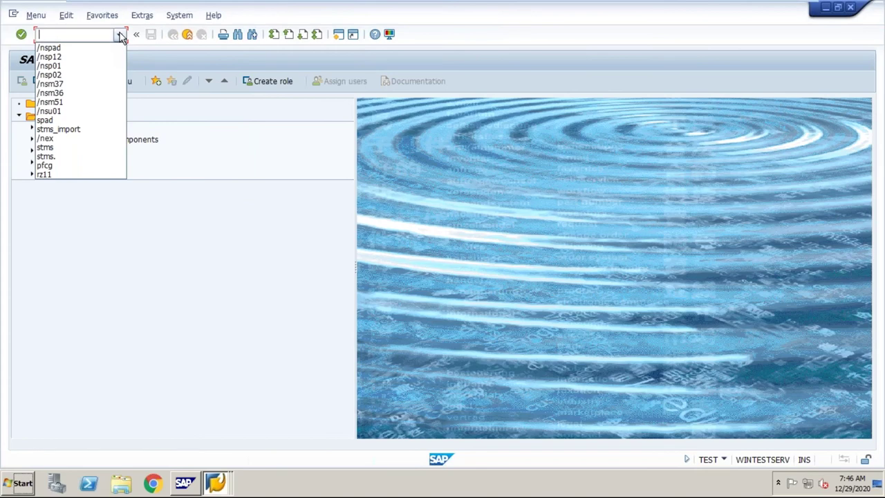
click(79, 47)
click(21, 35)
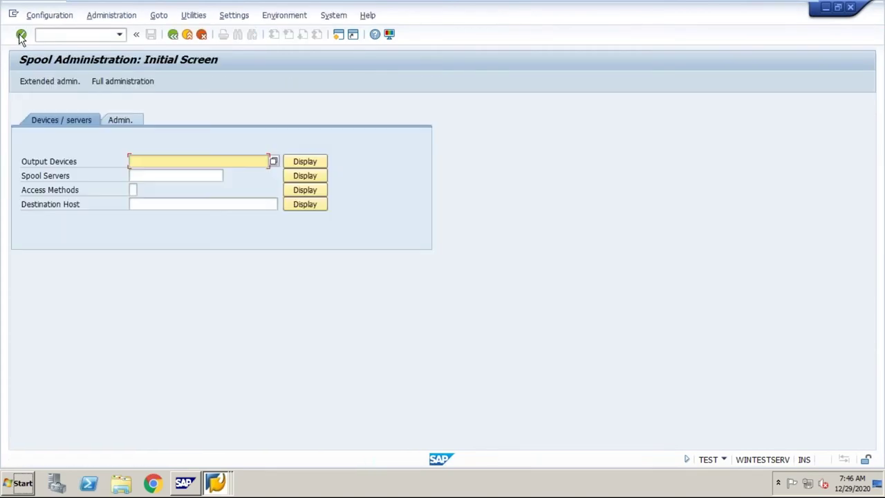
click(126, 122)
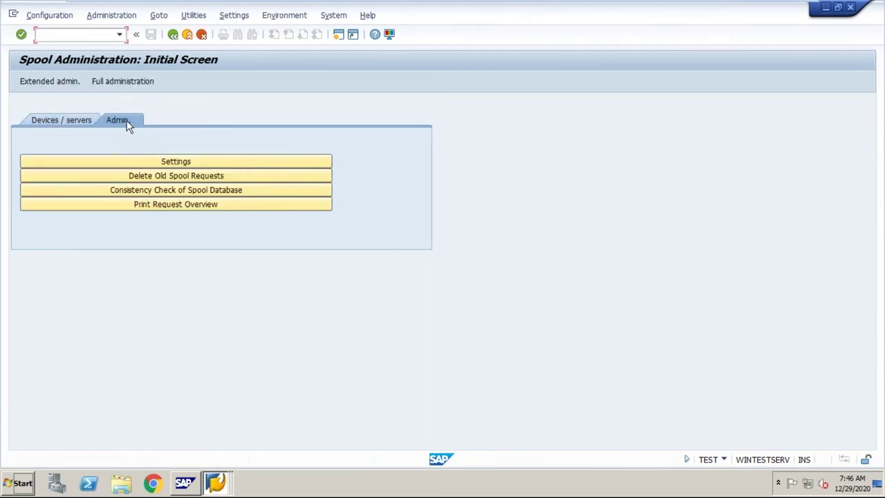
click(164, 175)
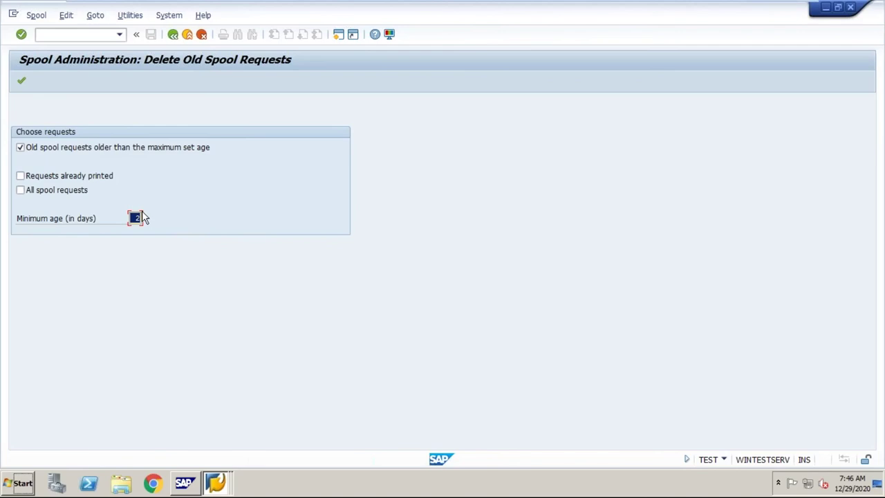
Step: Delete old spool requests older than the maximum set age with a minimum age of 0 days, and return to spool administration
text(3)
key(BackSpace)
text(03)
key(BackSpace)
text(1)
key(BackSpace)
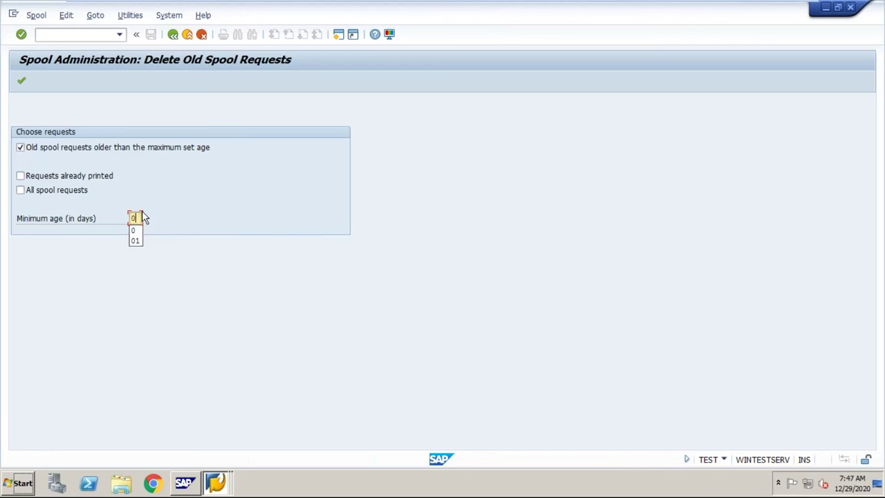
key(Escape)
click(22, 82)
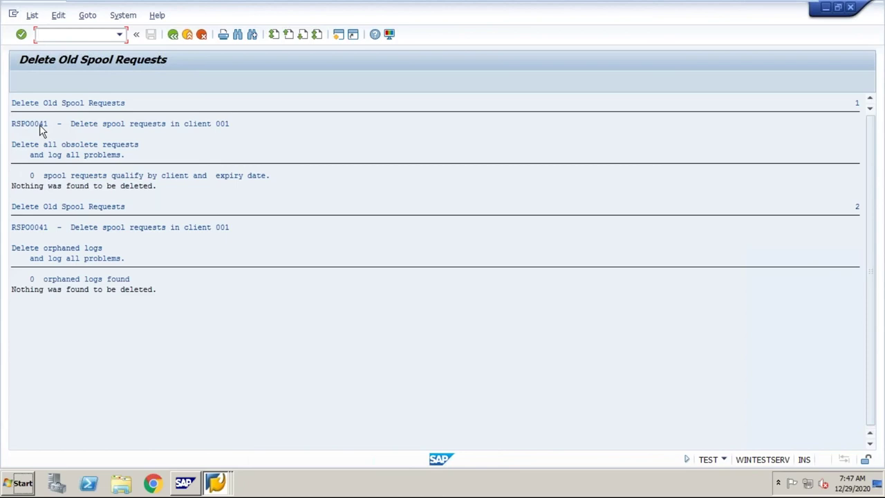
click(175, 35)
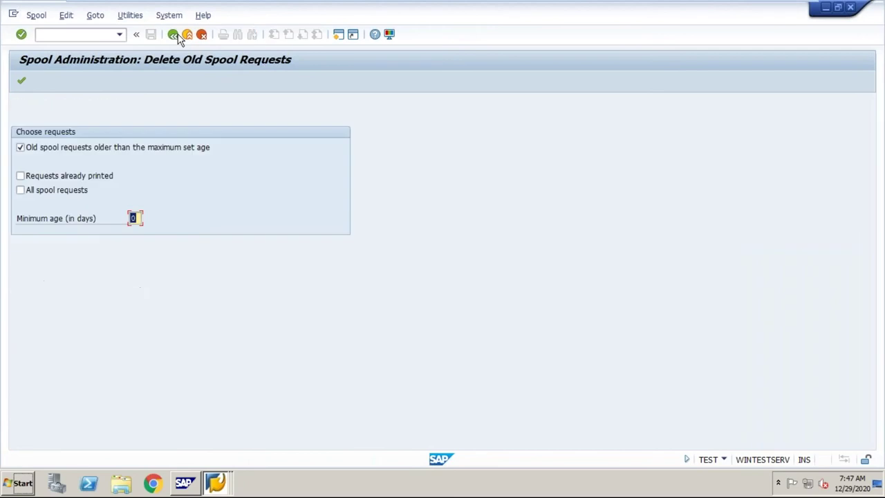
click(174, 37)
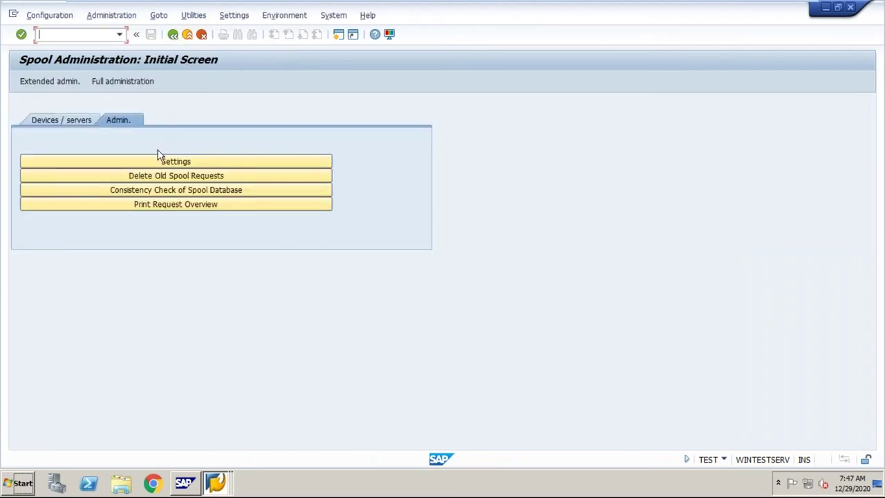
Step: Open the print request overview, break it down by user, and check the canceled output requests of user TEST
click(145, 206)
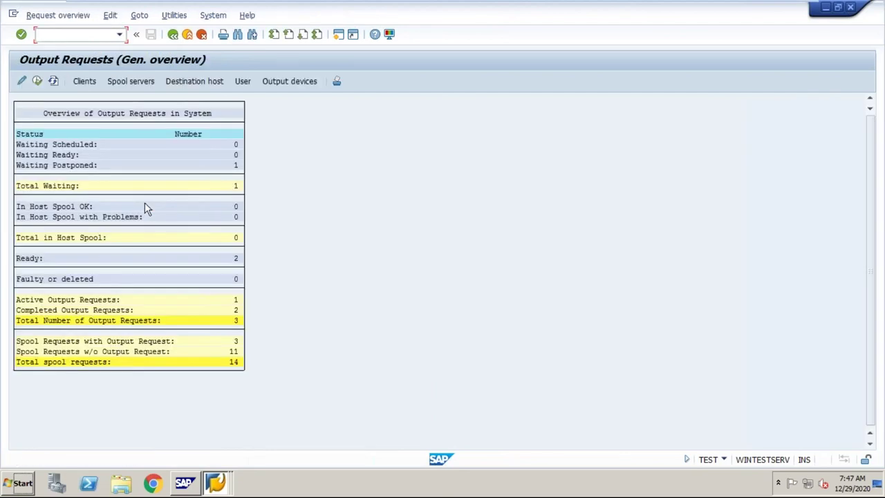
click(244, 84)
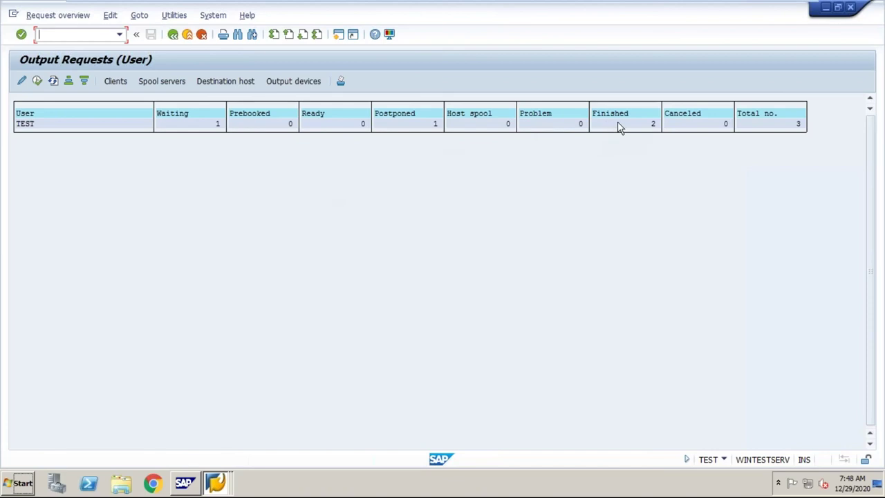
click(689, 125)
double_click(718, 126)
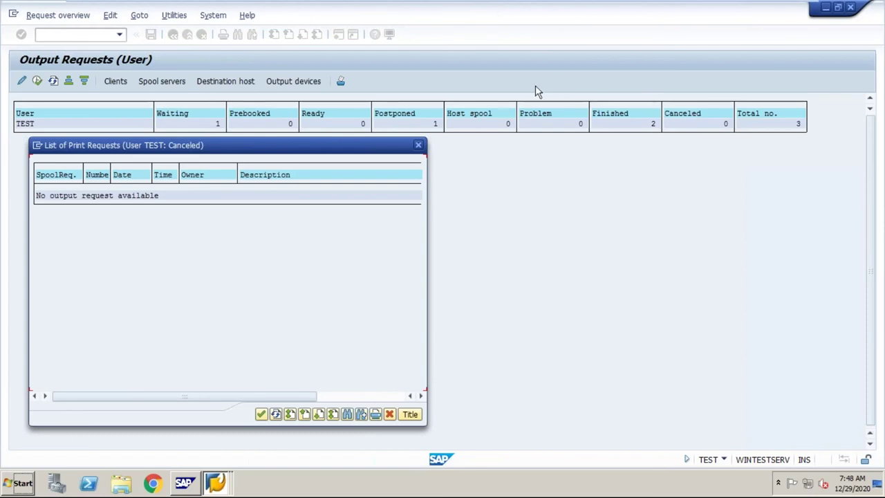
click(418, 146)
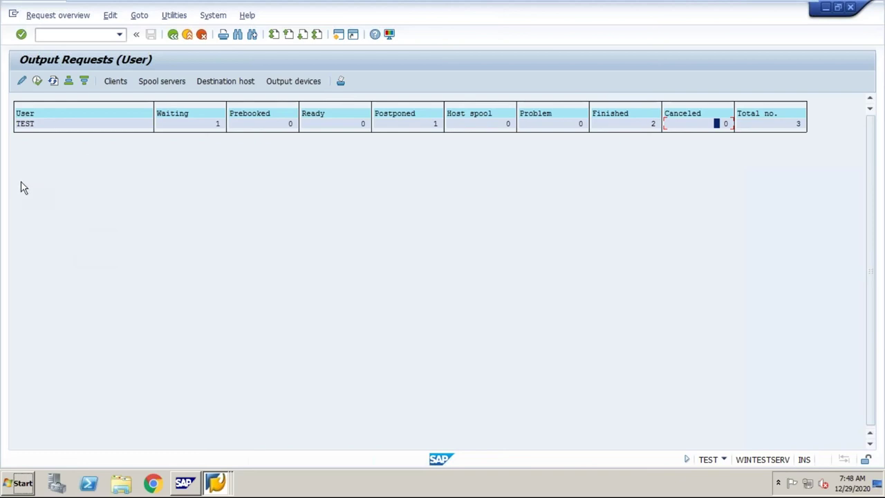
Step: View the output requests of user TEST by client, and return to the spool administration initial screen
click(116, 81)
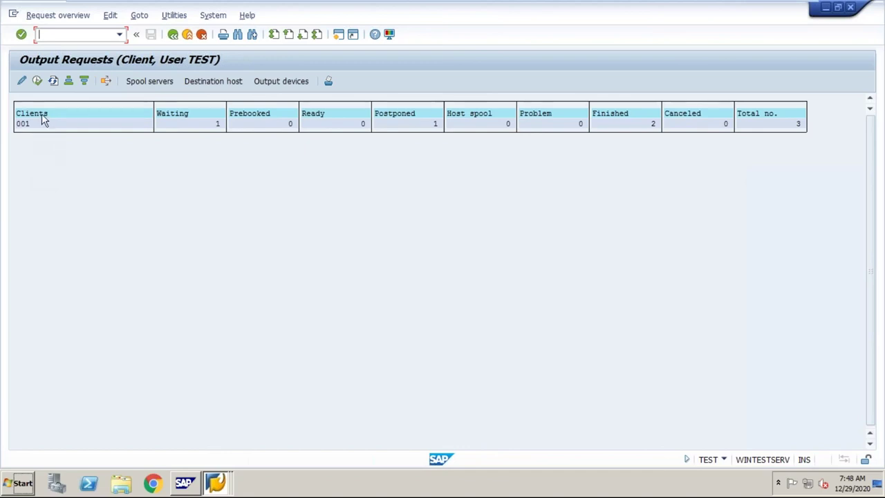
click(172, 34)
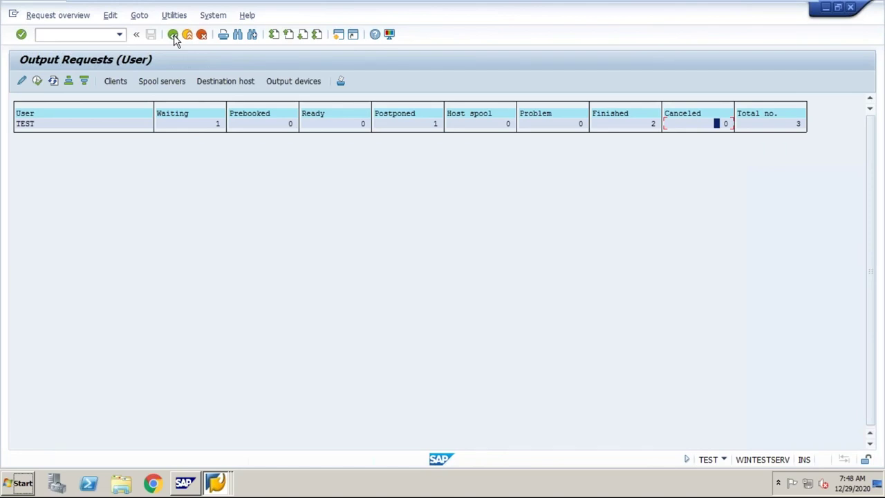
click(174, 35)
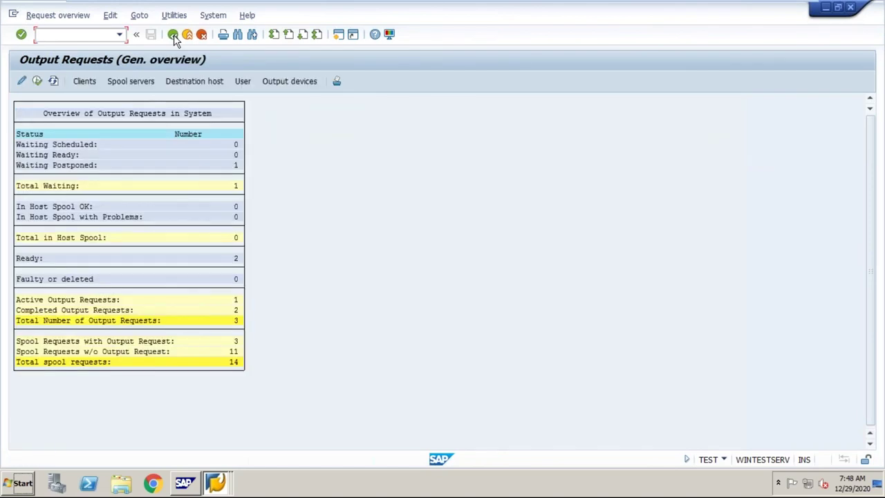
click(173, 35)
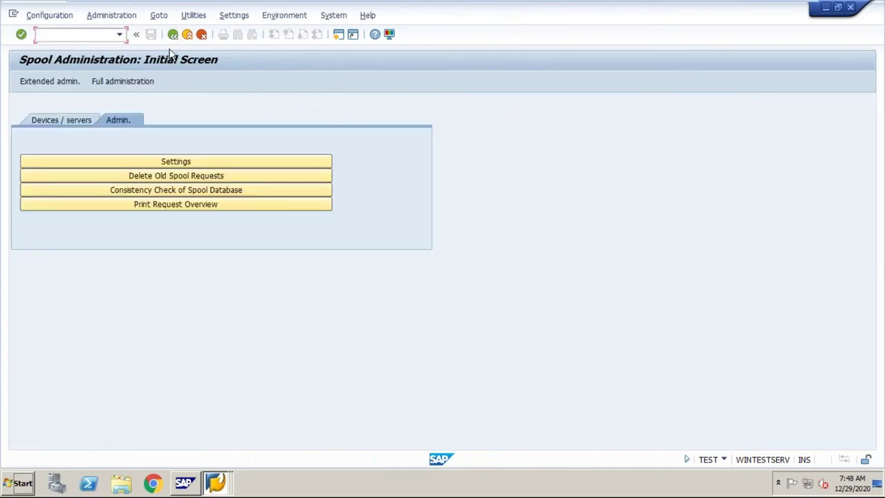
Step: Run the consistency check of the spool database and leave its result list
click(153, 190)
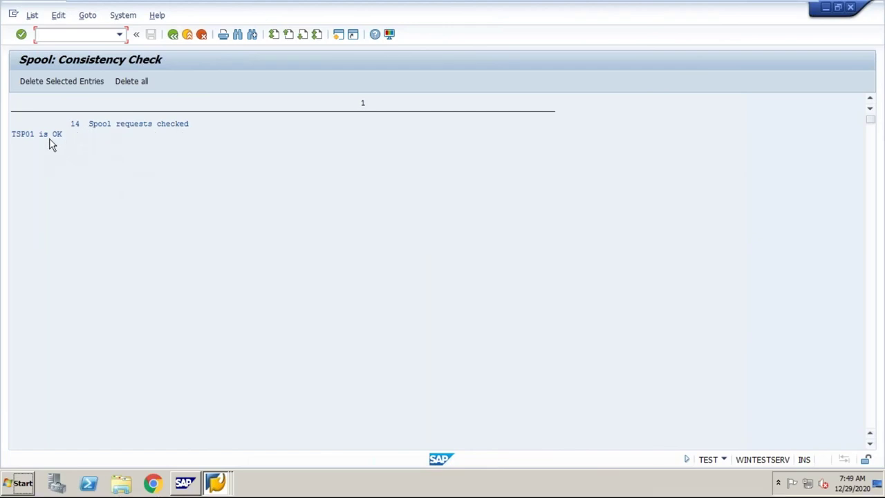
click(189, 35)
click(190, 35)
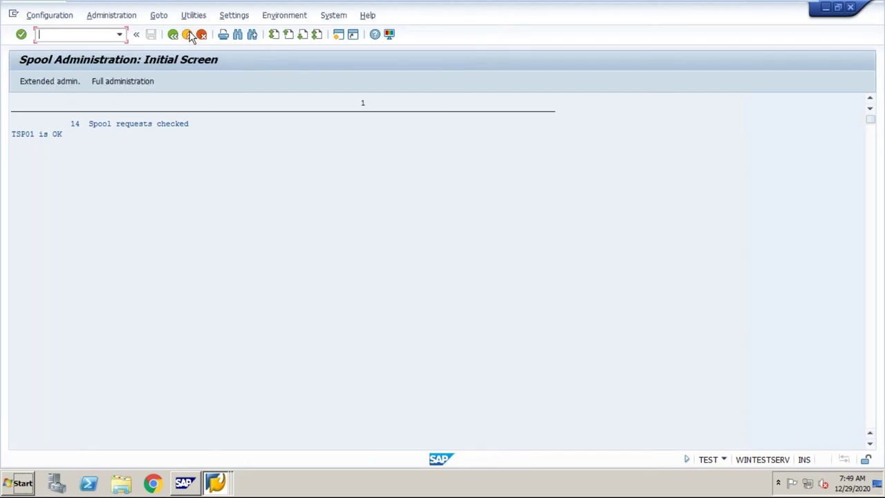
Step: Try to run spo_num as a transaction
click(89, 39)
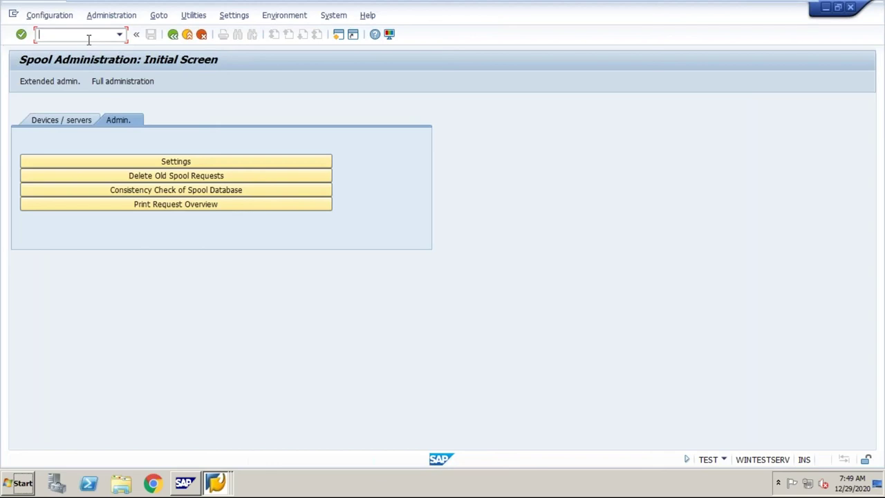
text(/nspo_num)
key(Return)
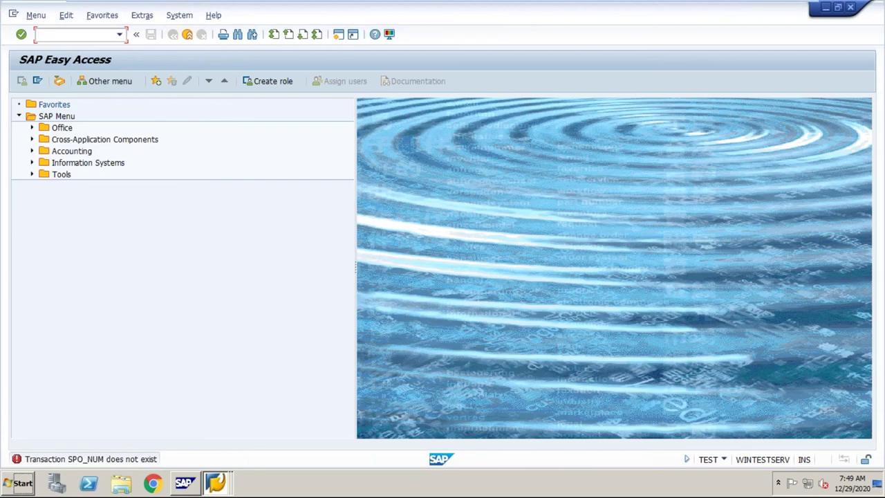
Step: Run transaction snum, enter the number range object spo_num, display its definition, and return to the object maintenance screen
text(snum)
key(Return)
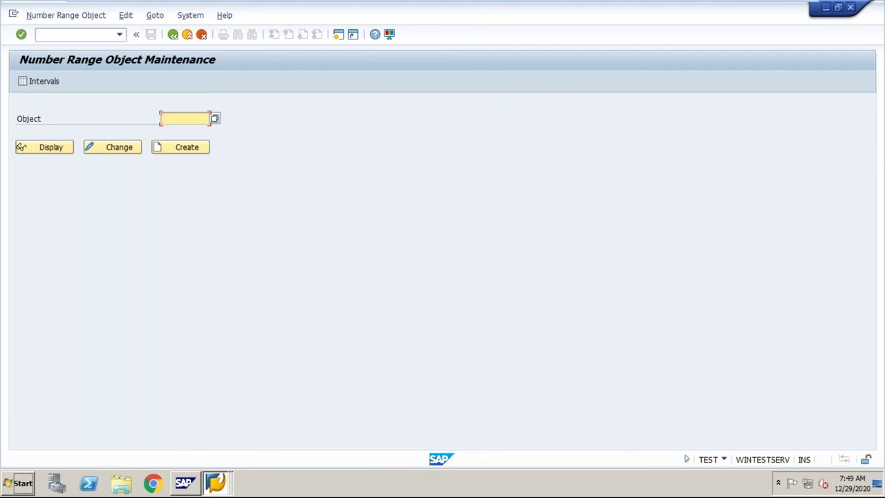
key(BackSpace)
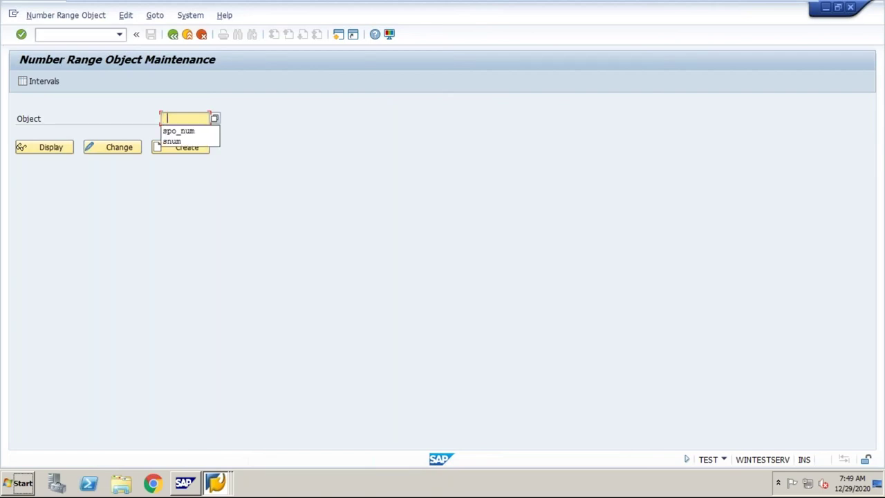
click(170, 133)
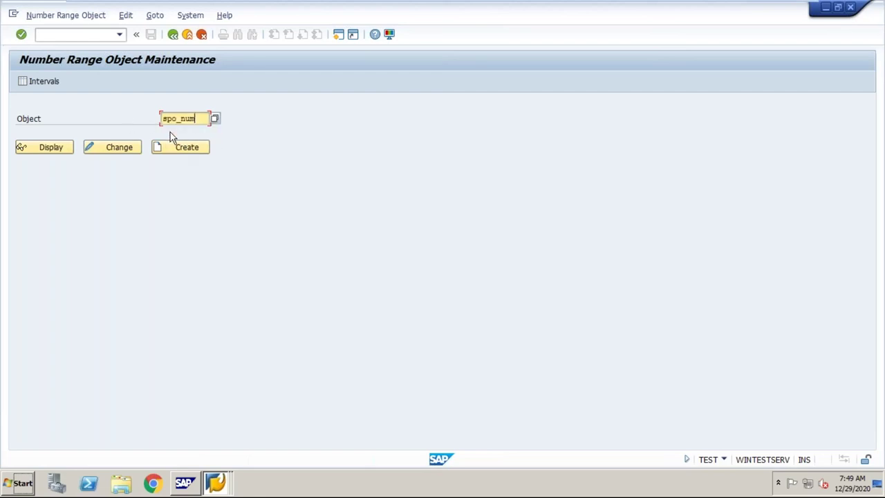
click(50, 149)
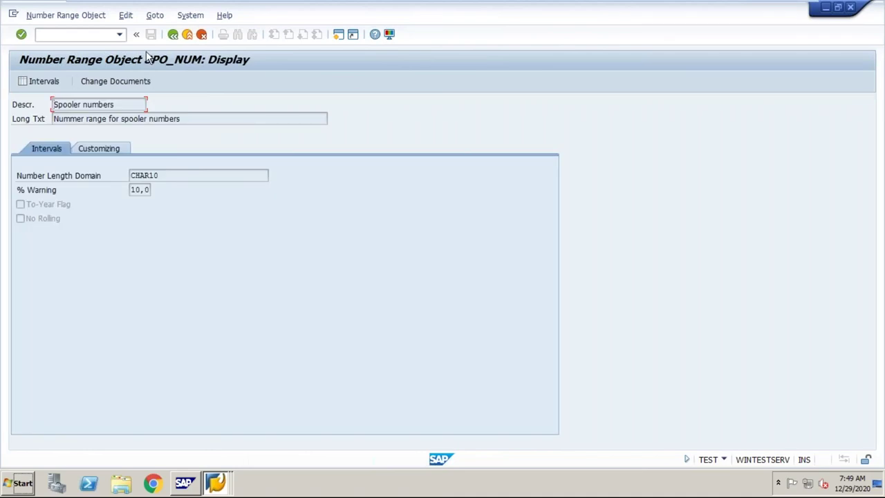
click(171, 37)
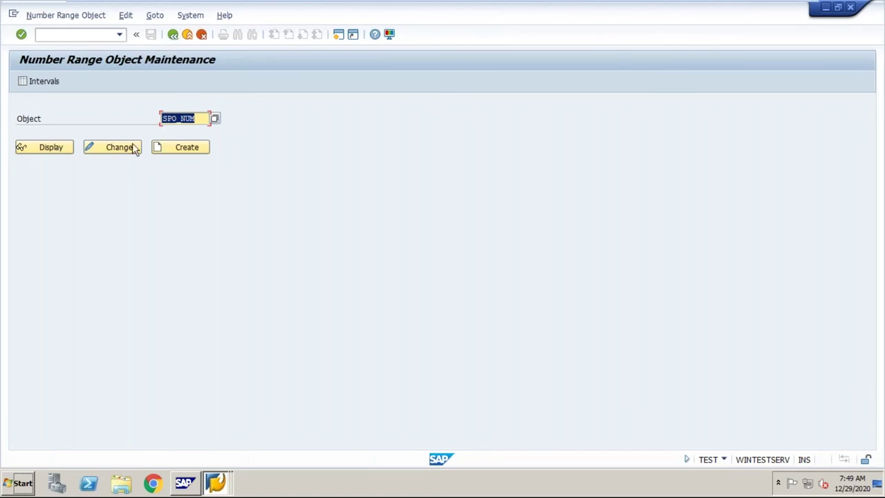
Step: Open the interval maintenance of number range object SPO_NUM, display its intervals, and leave the display
click(166, 150)
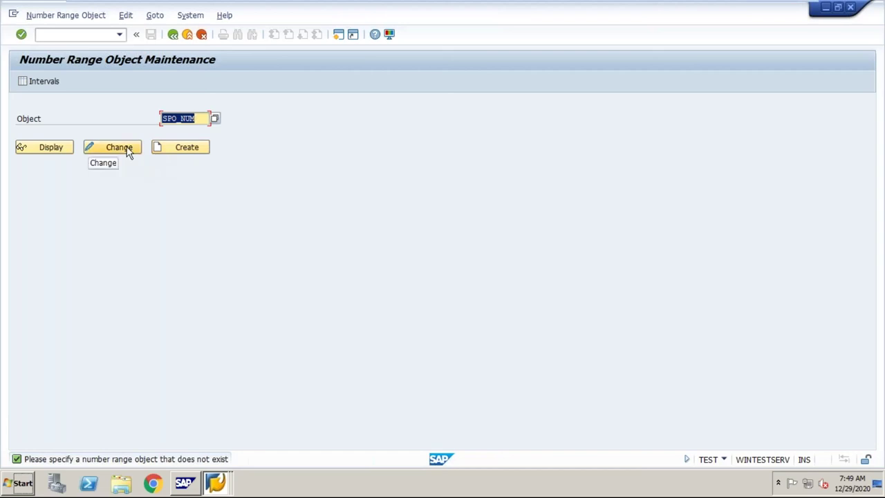
click(29, 81)
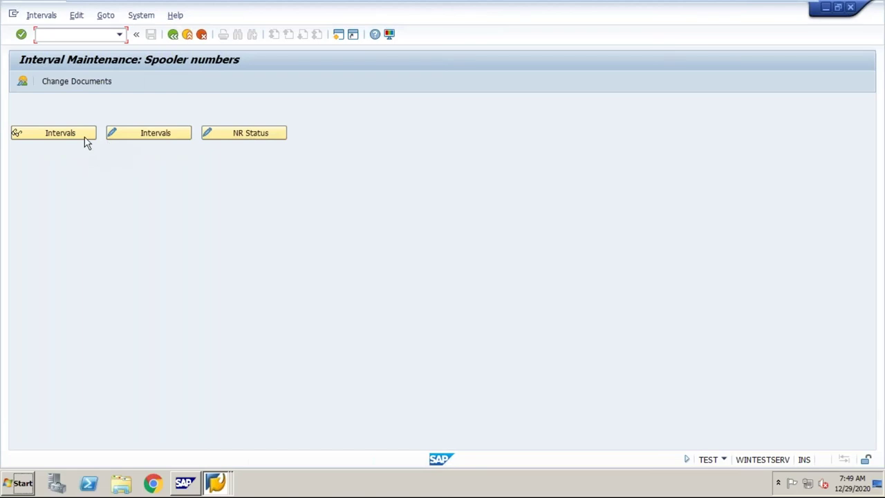
click(78, 137)
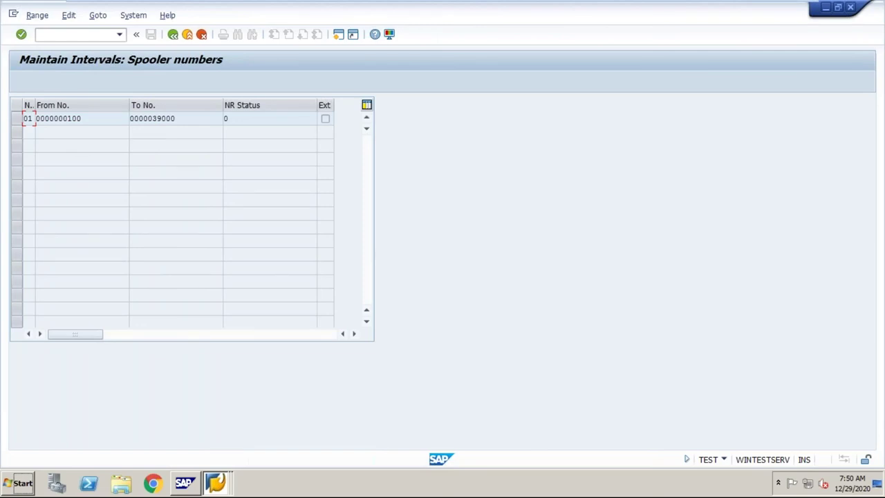
click(175, 34)
click(154, 137)
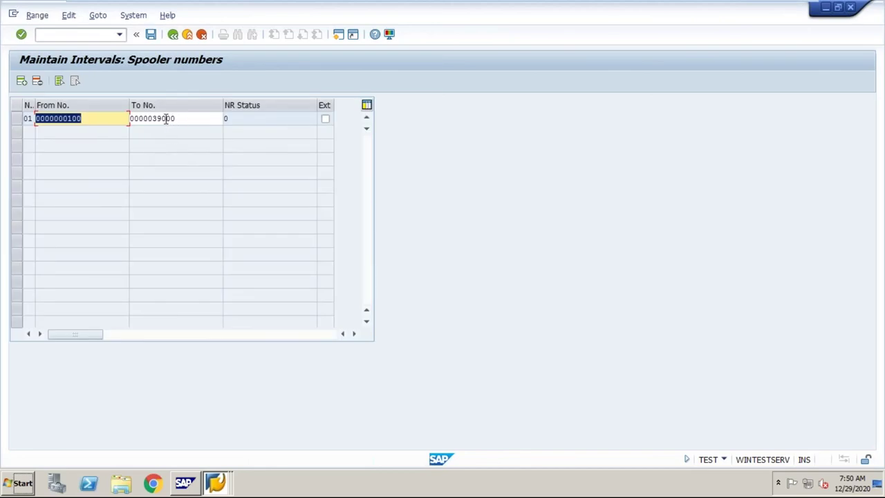
click(161, 118)
key(BackSpace)
key(BackSpace)
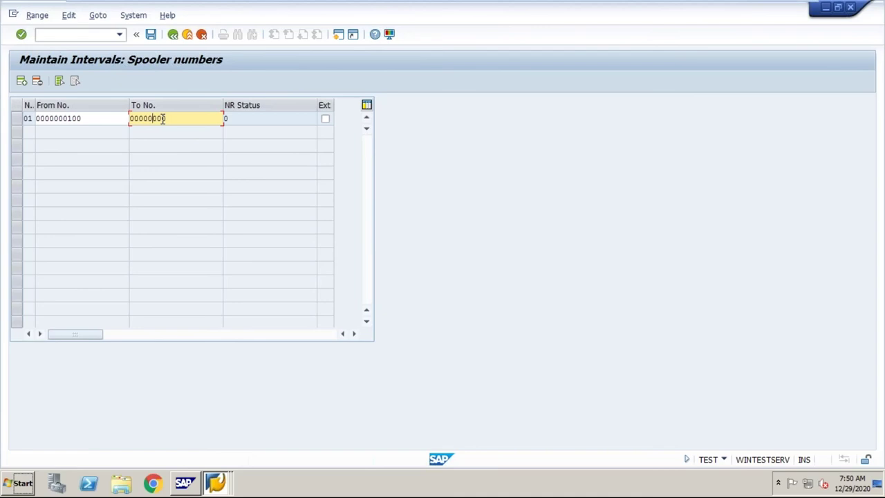
key(Insert)
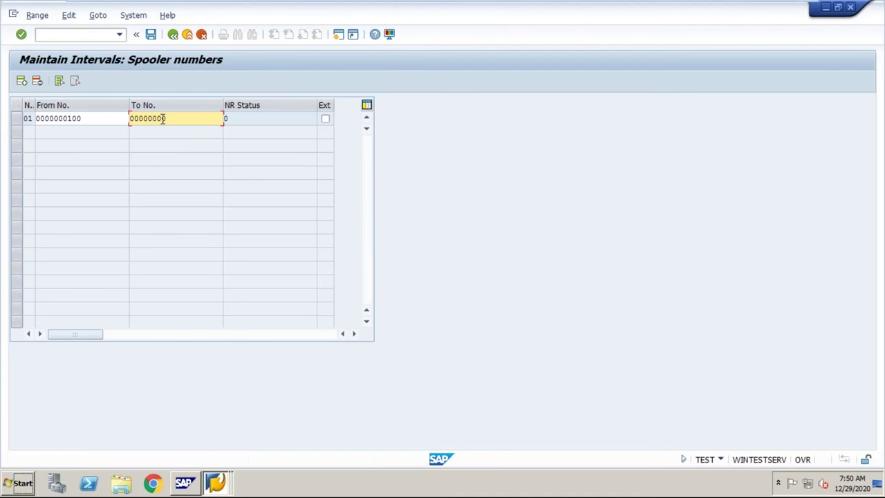
text(50000)
click(151, 34)
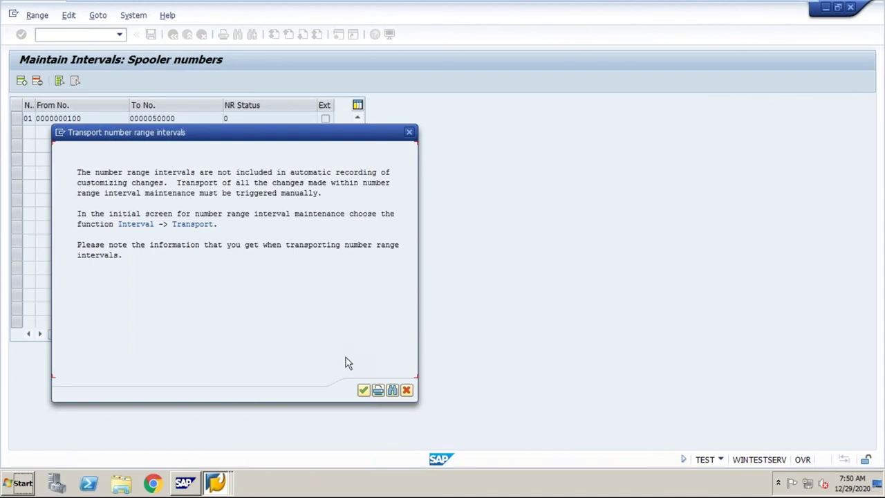
click(364, 392)
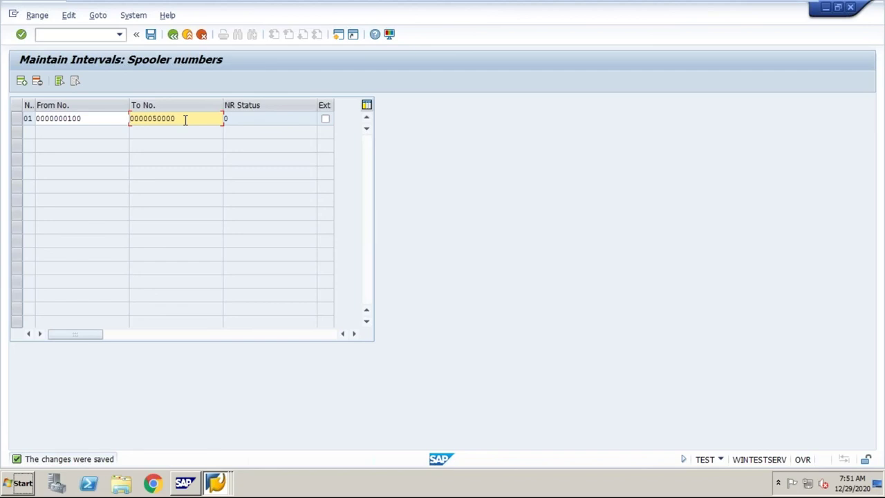
click(150, 35)
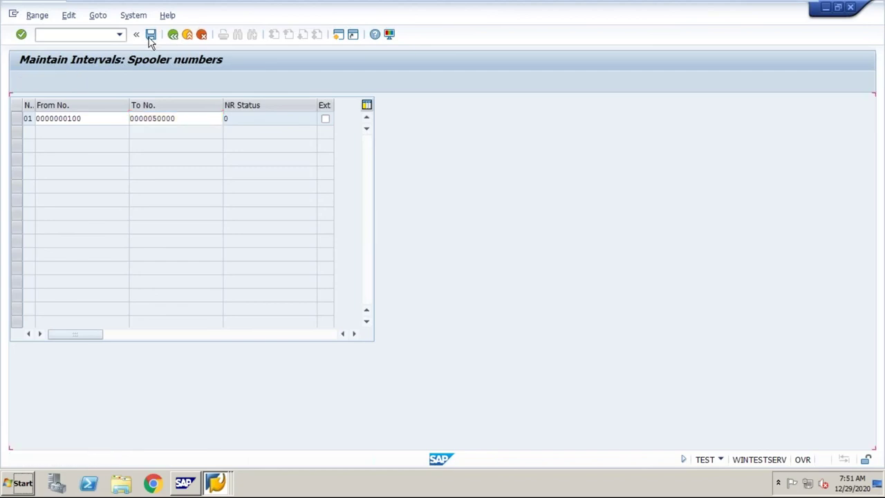
click(173, 35)
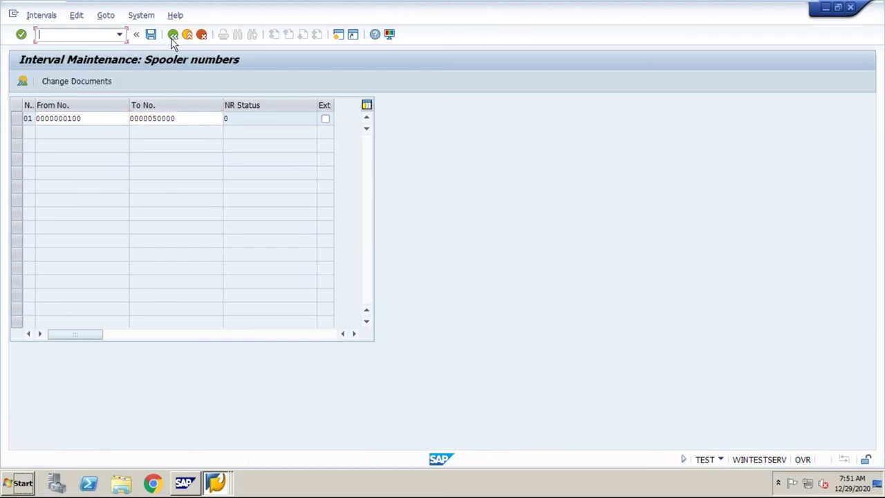